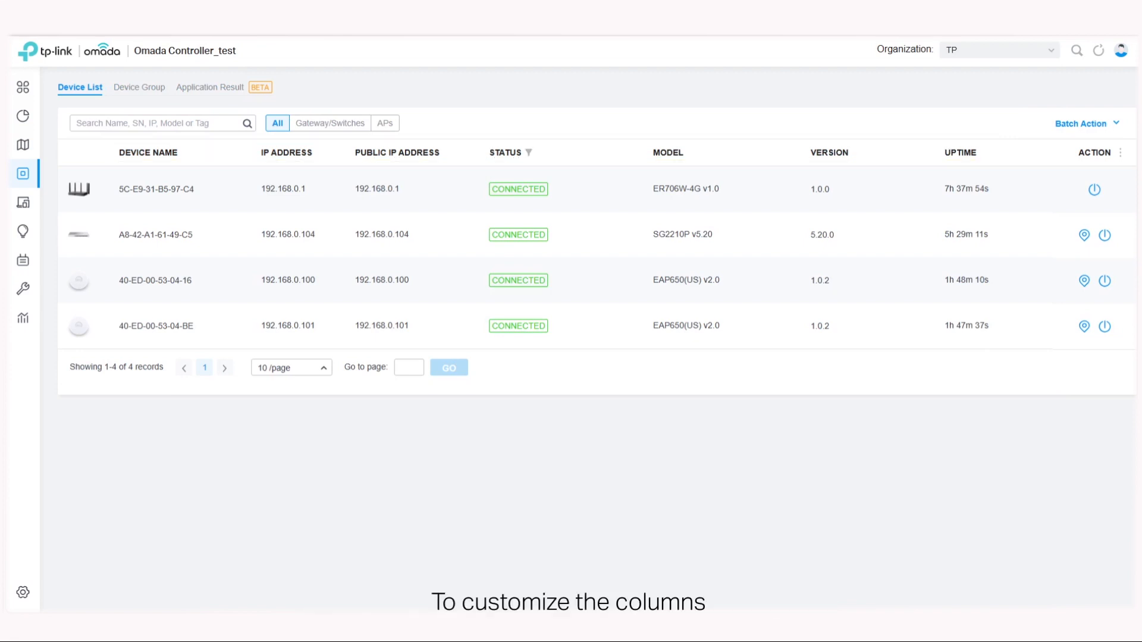
# Step: Set the device list to show All Columns
pyautogui.click(1121, 154)
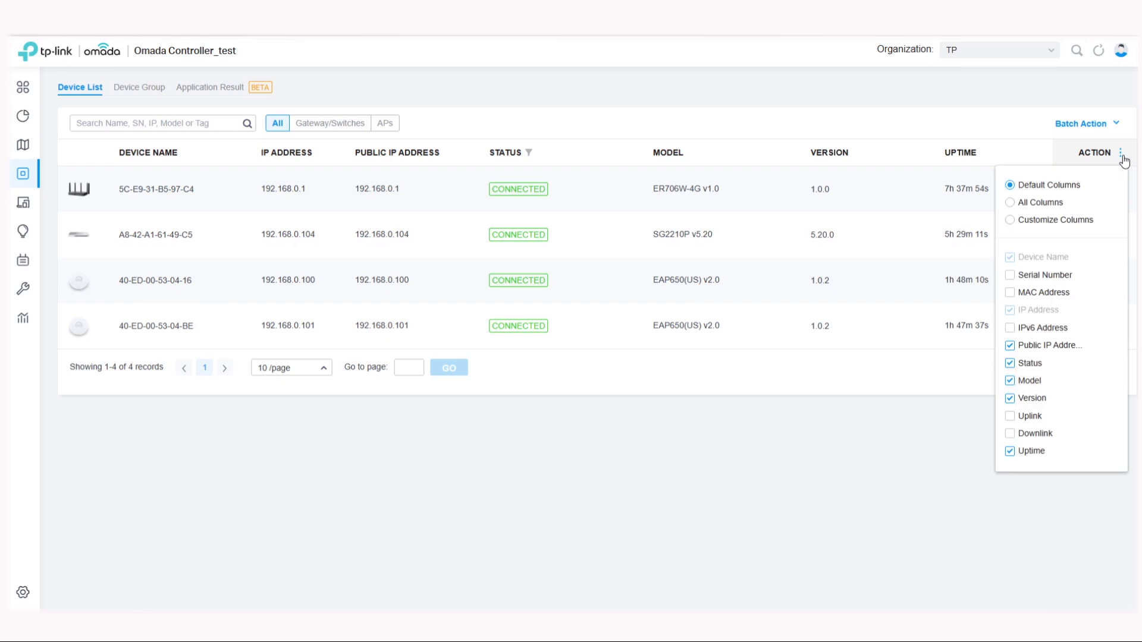
pyautogui.click(1010, 203)
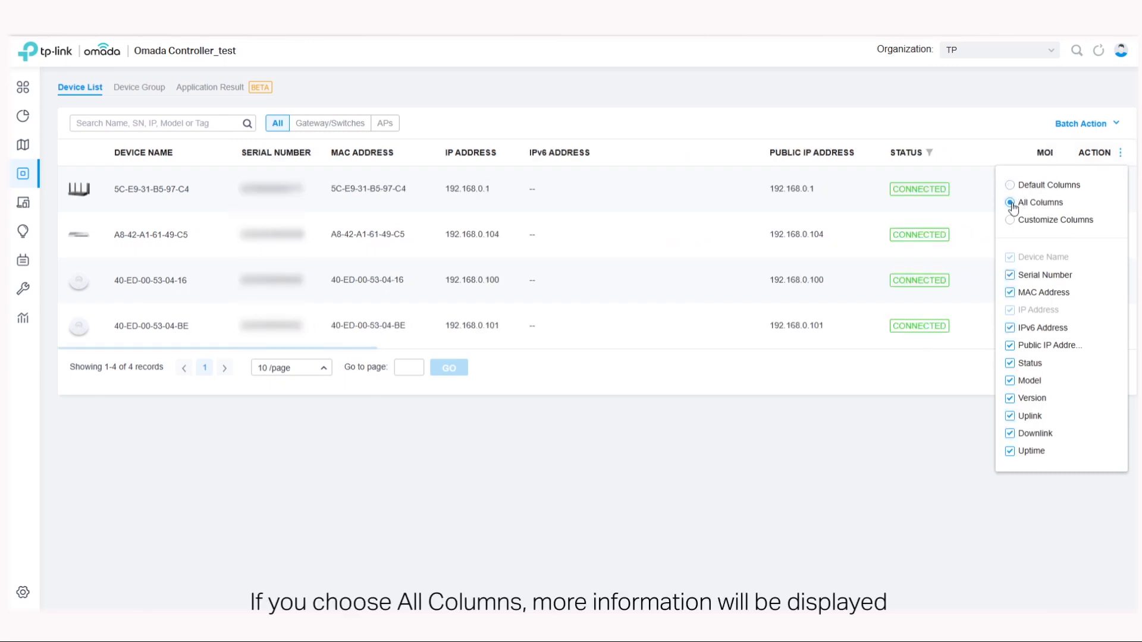
pyautogui.click(959, 608)
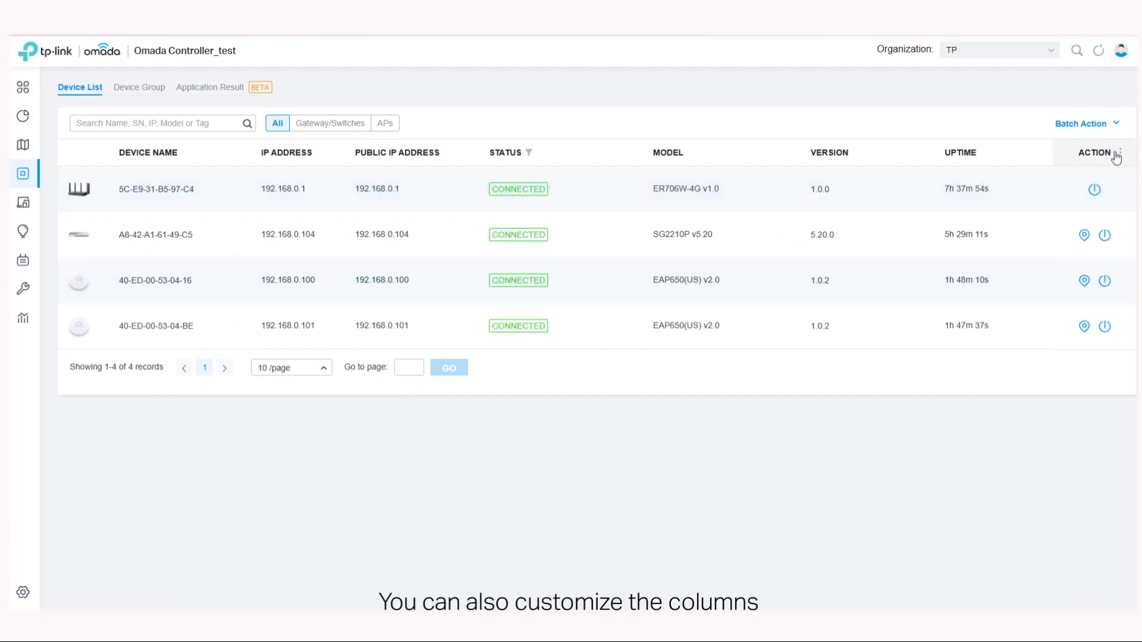
# Step: Customize the device list columns by adding Clients and Download Traffic to the default set
pyautogui.click(1120, 154)
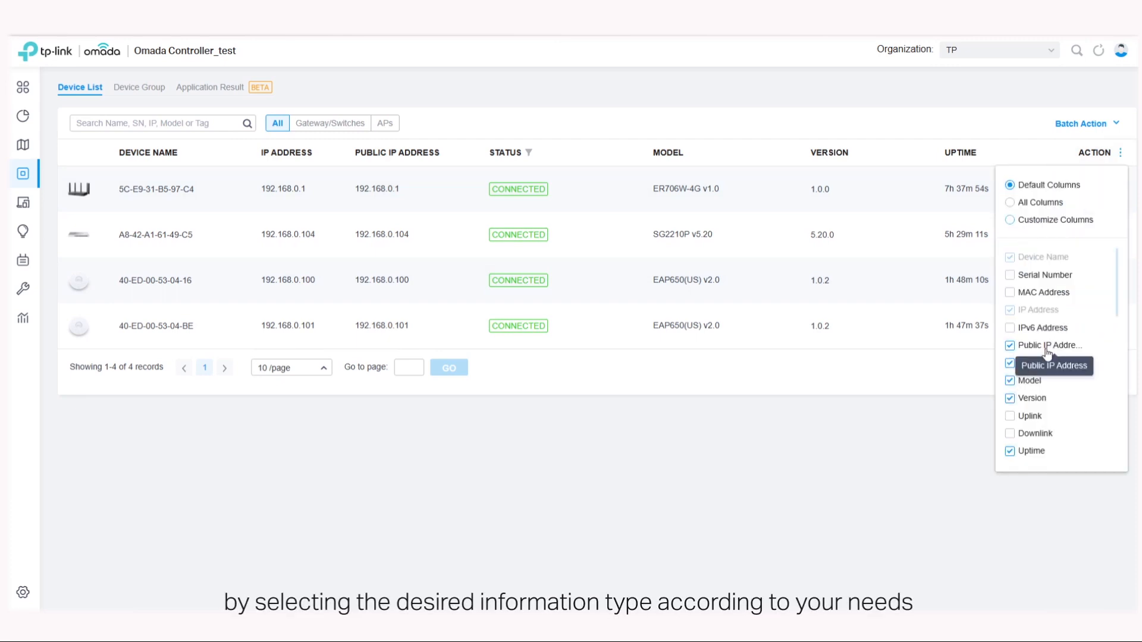
pyautogui.scroll(-3, 1048, 351)
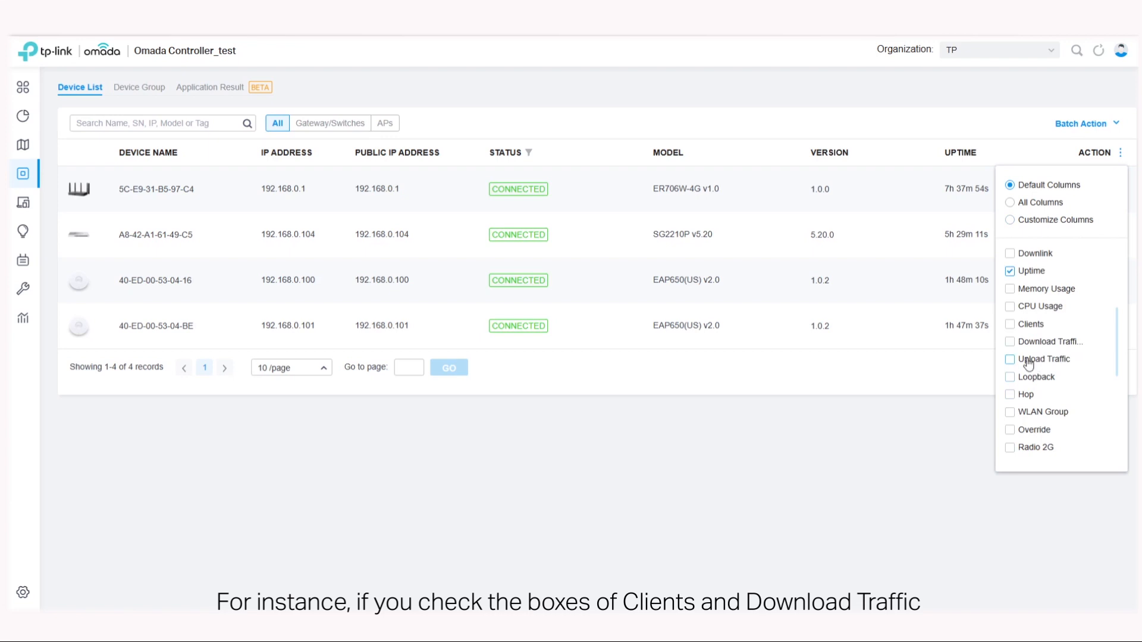
pyautogui.click(1010, 324)
pyautogui.click(1010, 343)
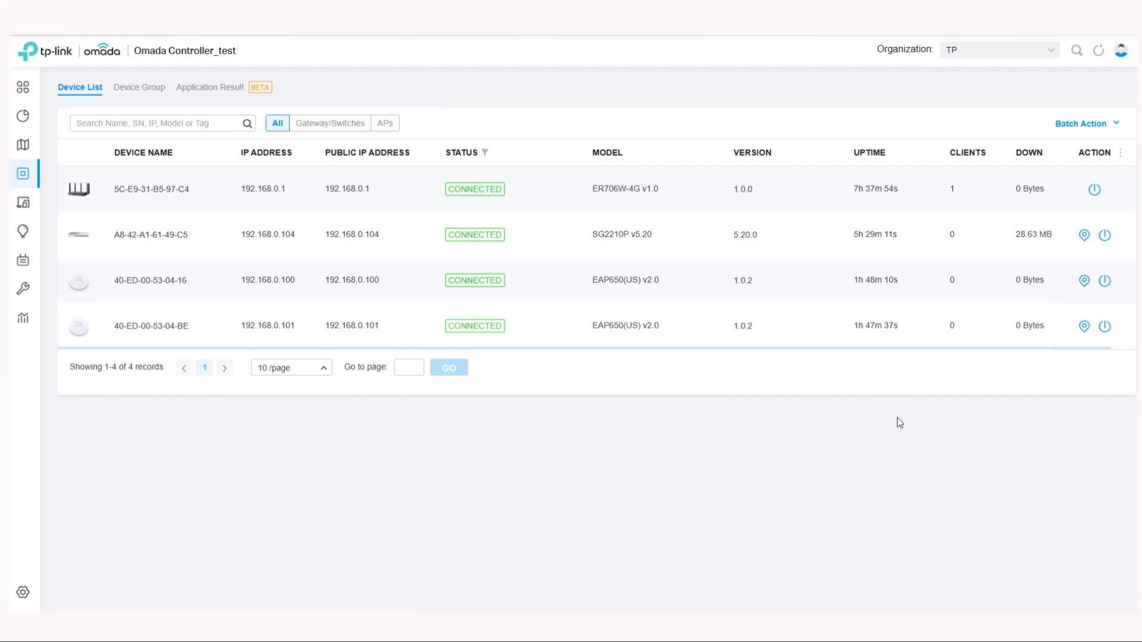
# Step: Search the device list for "EAP"
pyautogui.click(145, 123)
pyautogui.write('EAP')
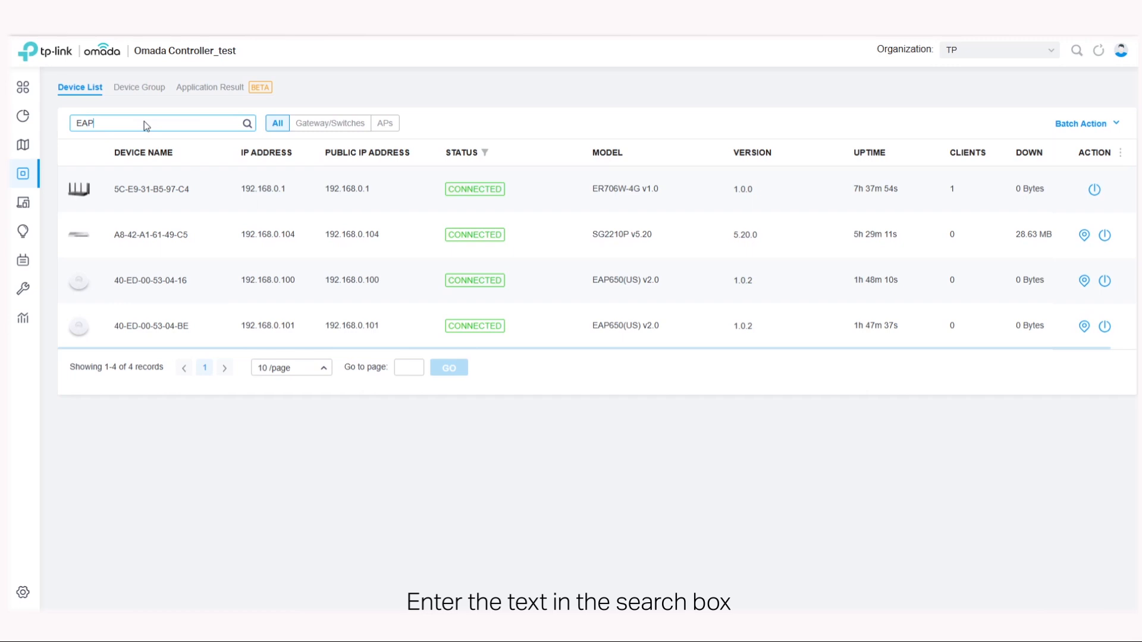
pyautogui.click(248, 123)
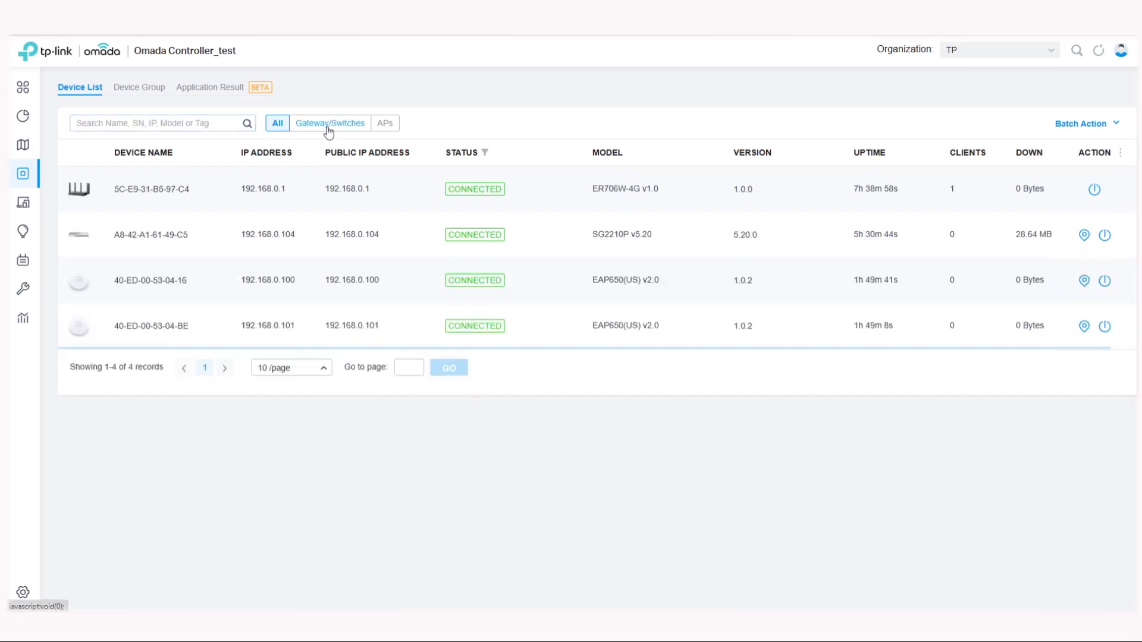
# Step: Filter the device list by Gateway/Switches, switch the filter to APs, and open the status filter
pyautogui.click(327, 124)
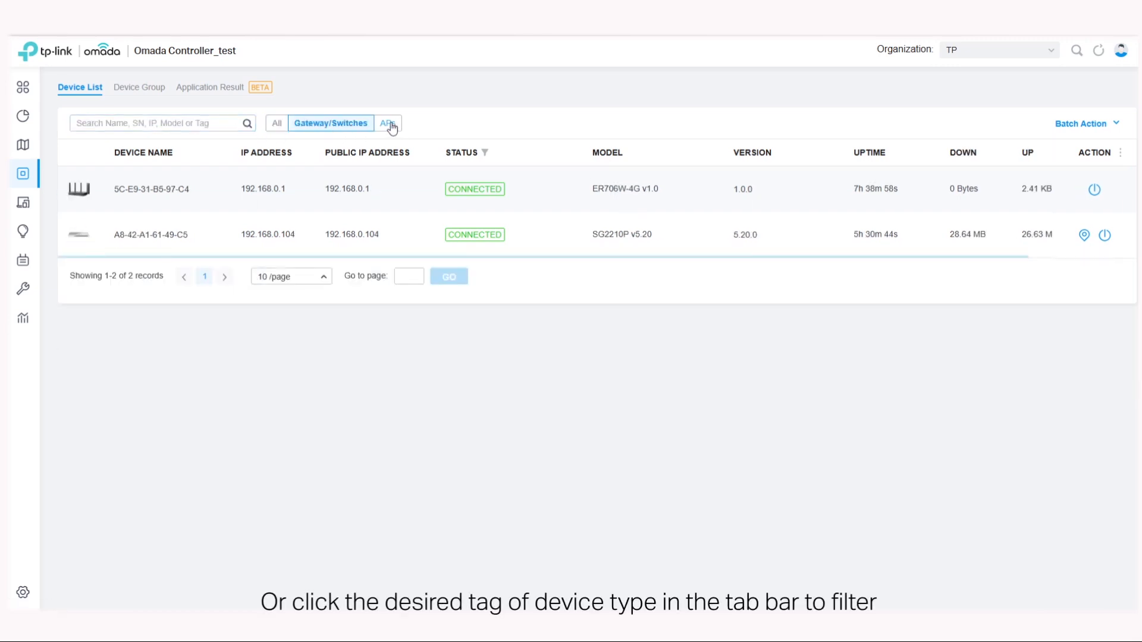
pyautogui.click(391, 125)
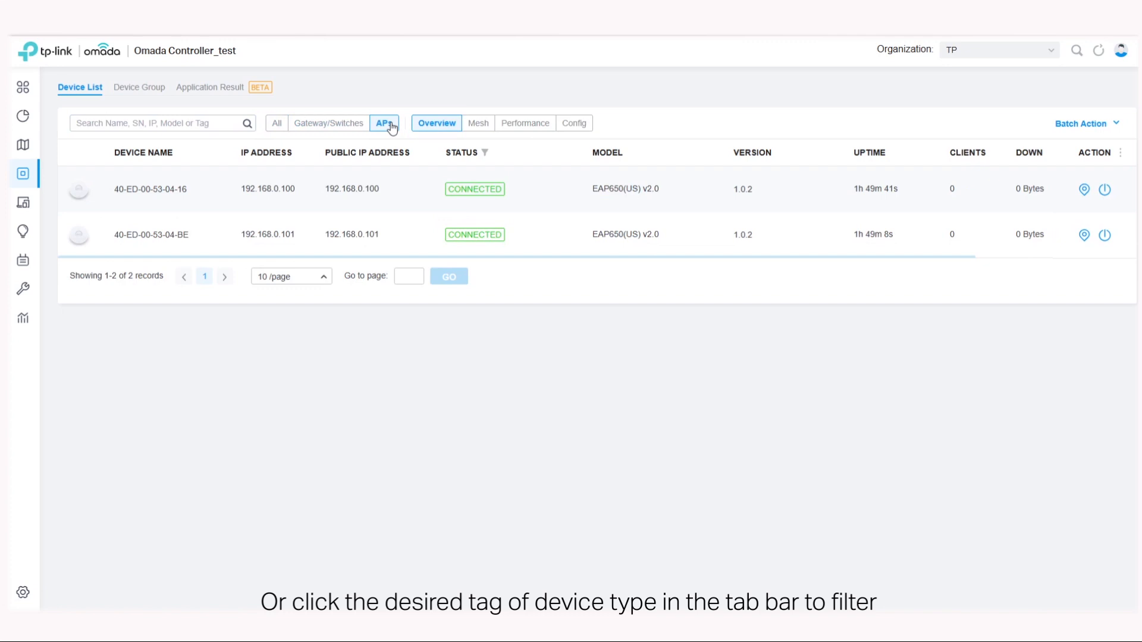
pyautogui.click(491, 153)
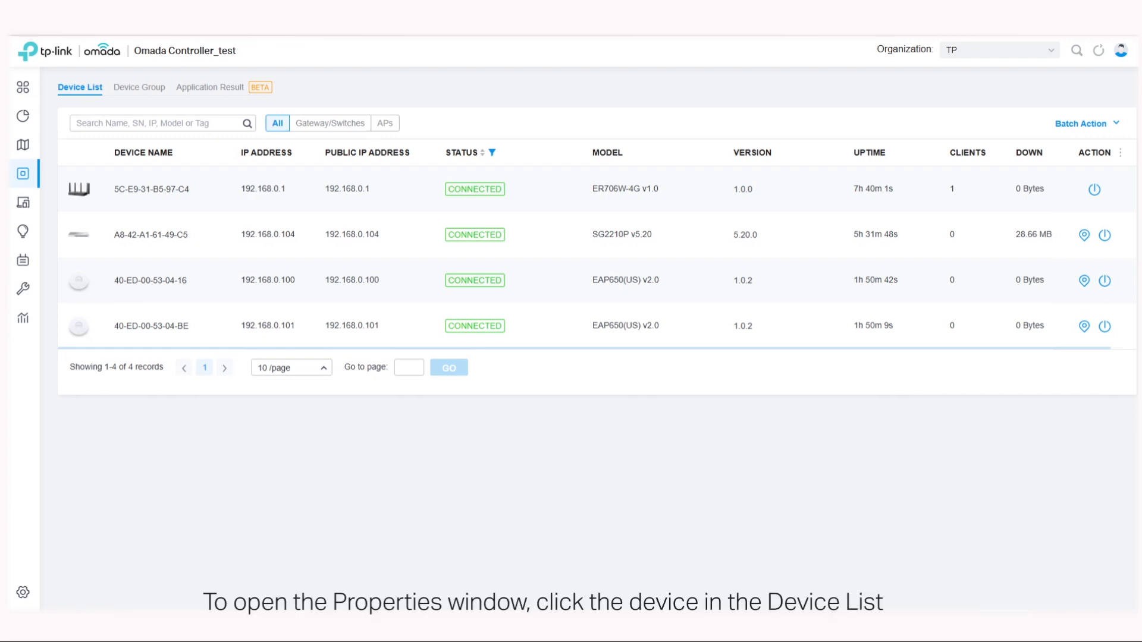
# Step: Open the ER706W-4G gateway's properties from the device list, and again from the map's topology
pyautogui.click(638, 198)
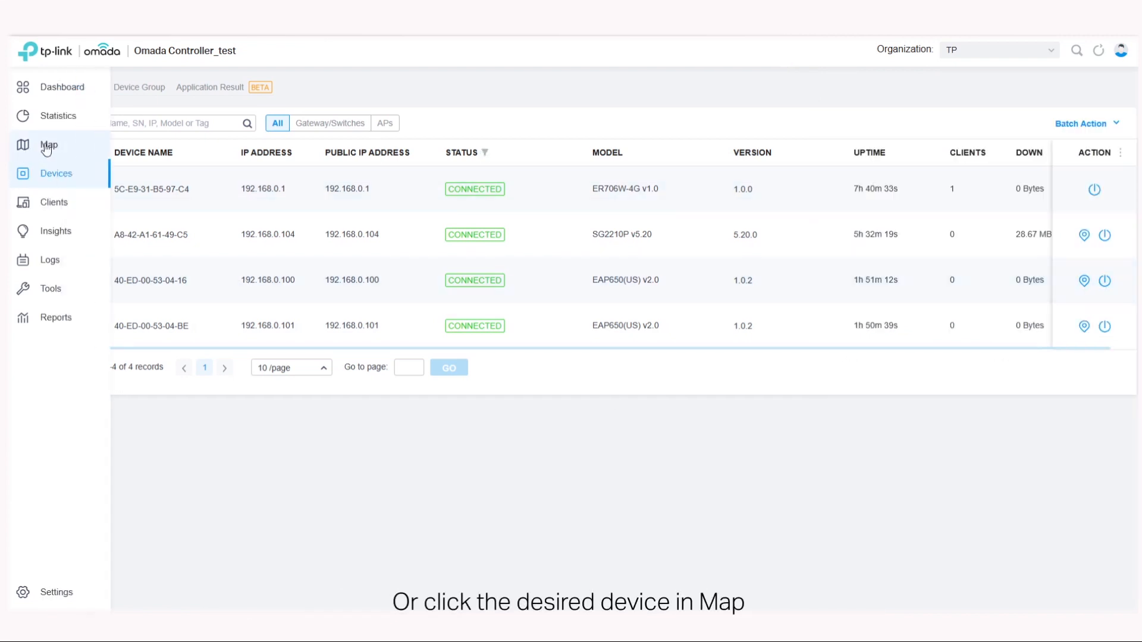
pyautogui.click(47, 147)
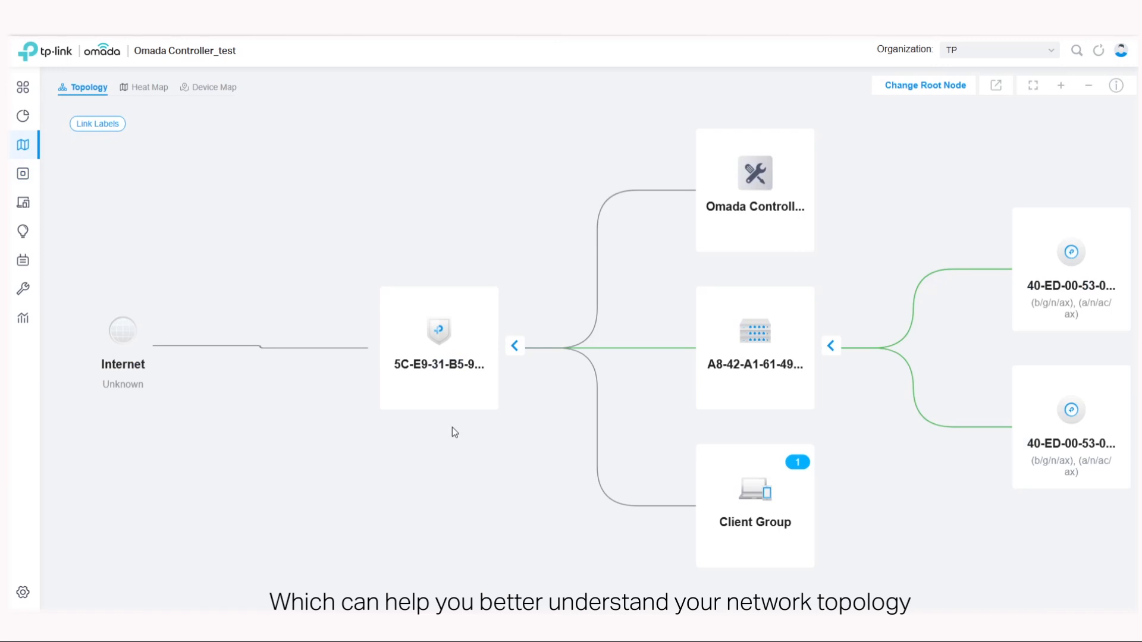
pyautogui.click(439, 357)
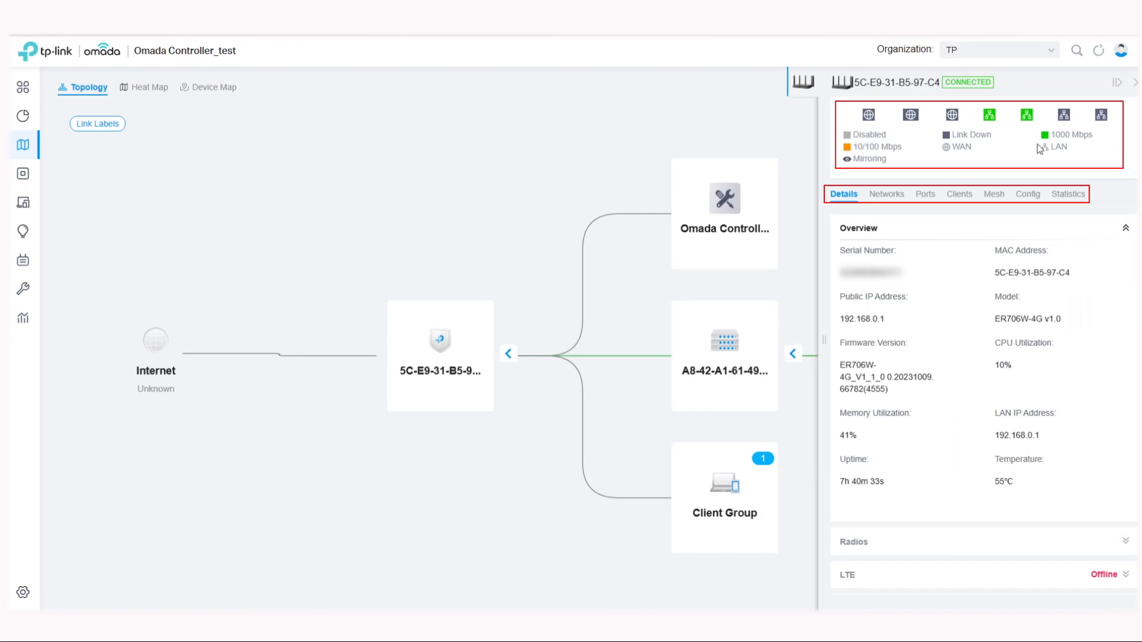
# Step: Review the gateway's Networks, Clients, Mesh and Statistics information in its properties
pyautogui.click(886, 196)
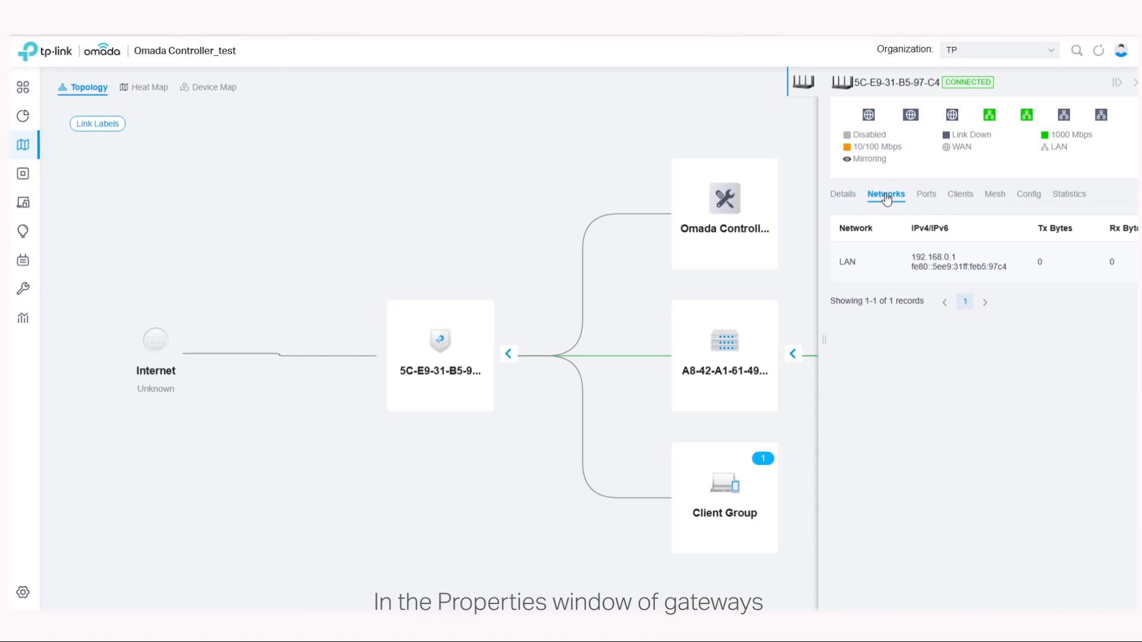
pyautogui.click(960, 196)
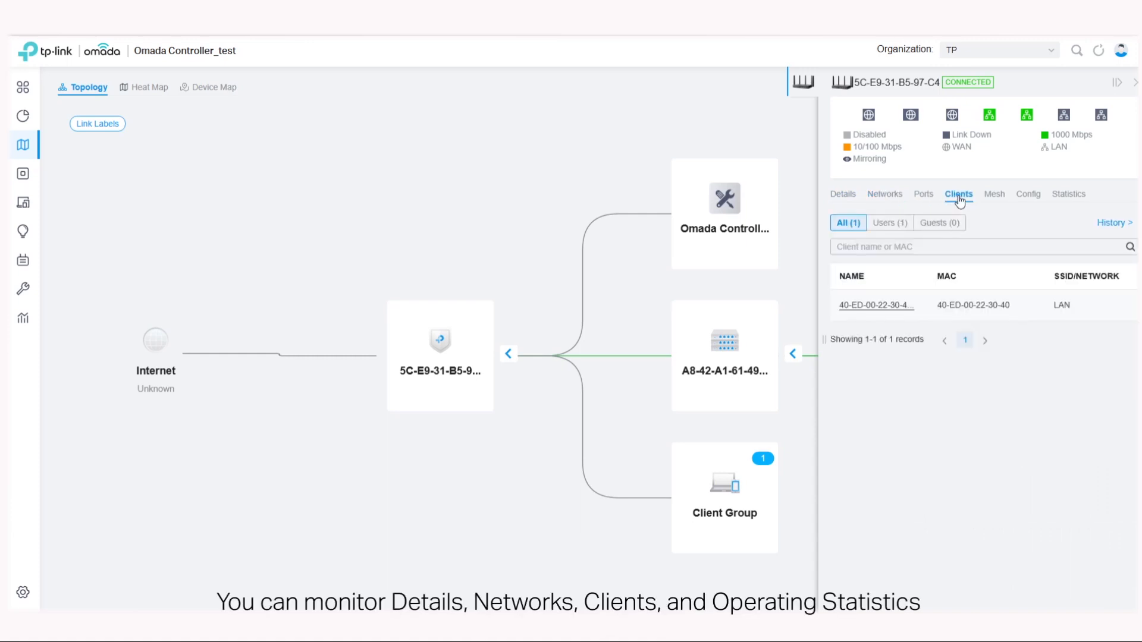
pyautogui.click(993, 196)
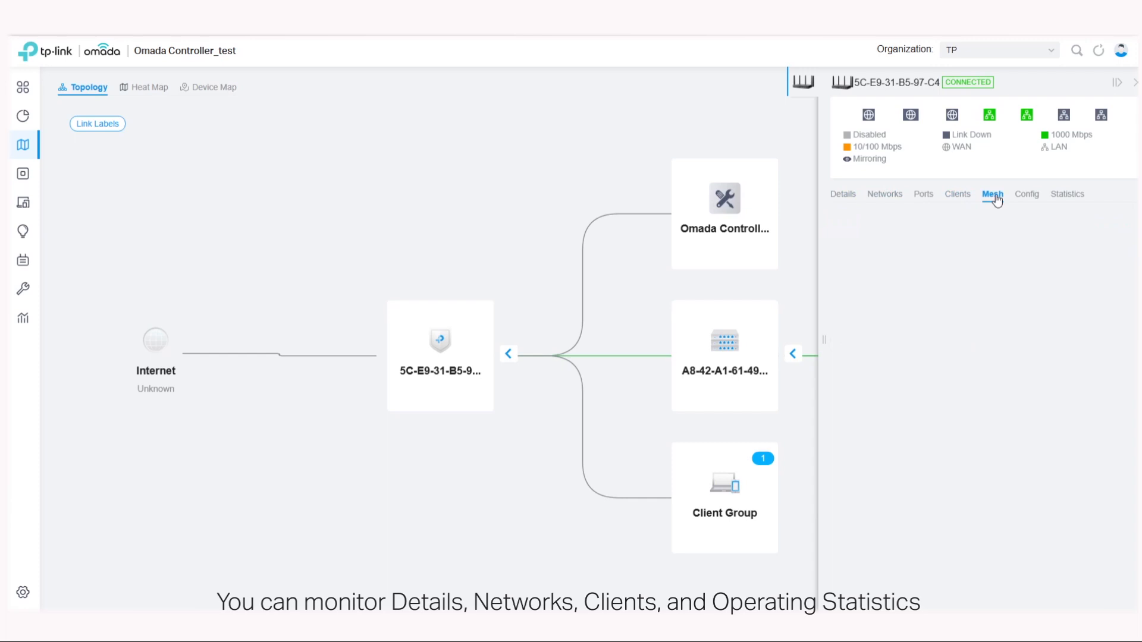
pyautogui.click(1076, 202)
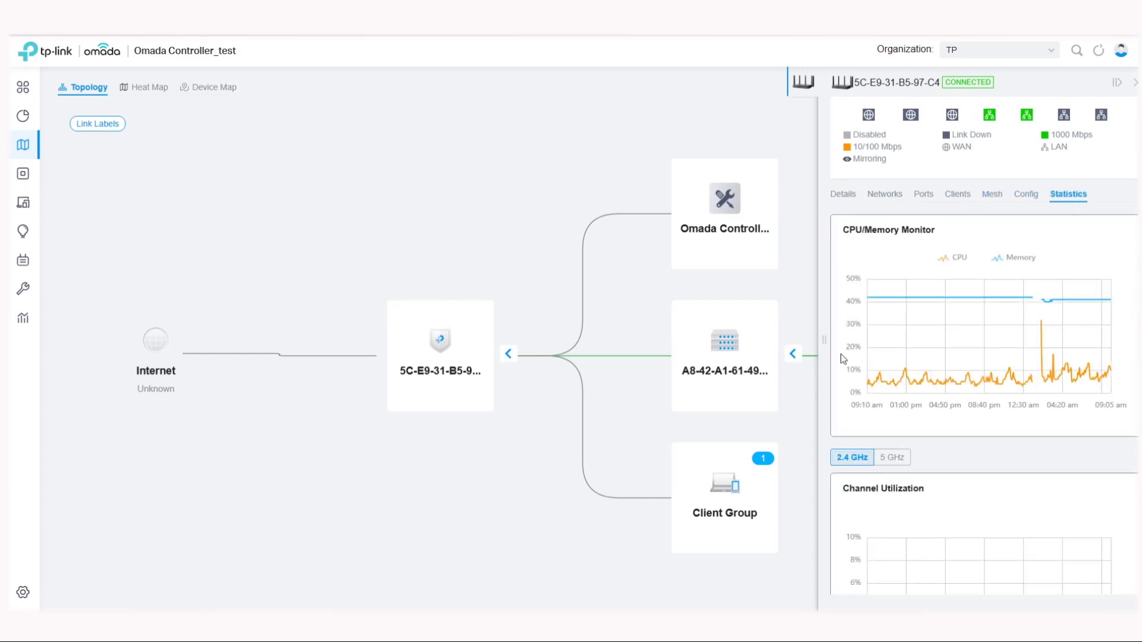
# Step: Open the SG2210P switch's properties from the device list and review its clients and statistics
pyautogui.click(101, 185)
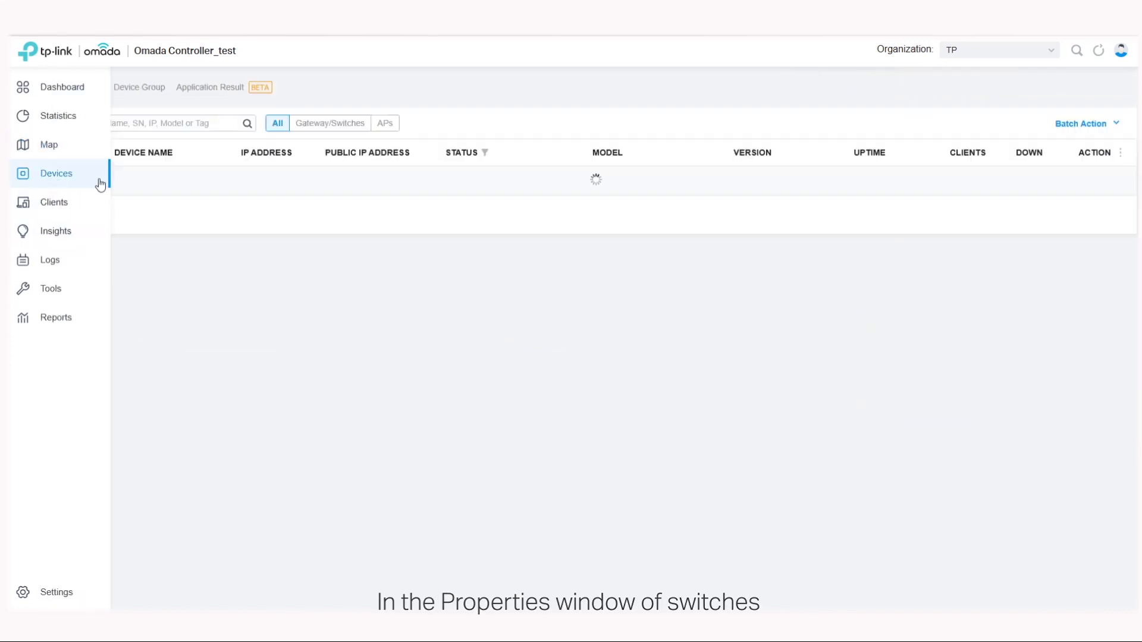
pyautogui.click(119, 234)
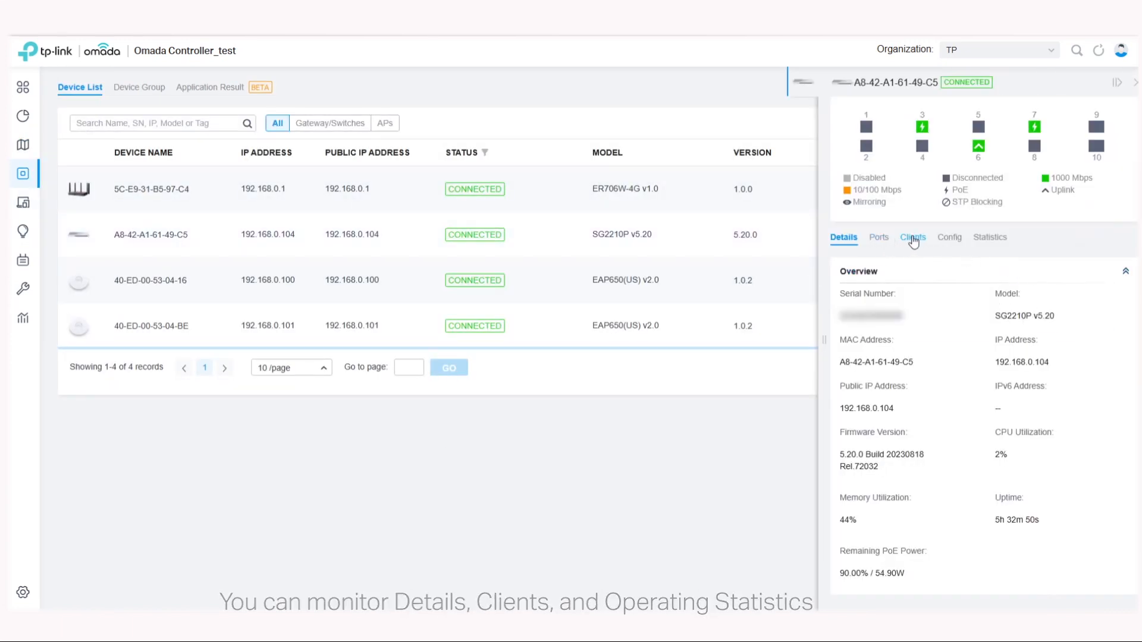
pyautogui.click(913, 240)
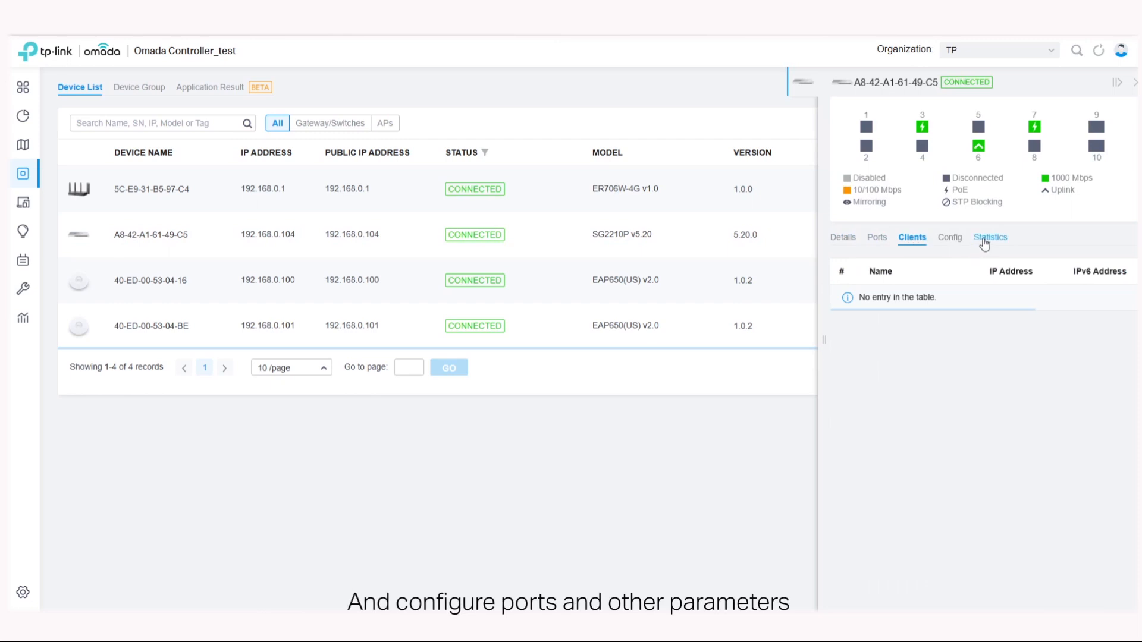
pyautogui.click(985, 238)
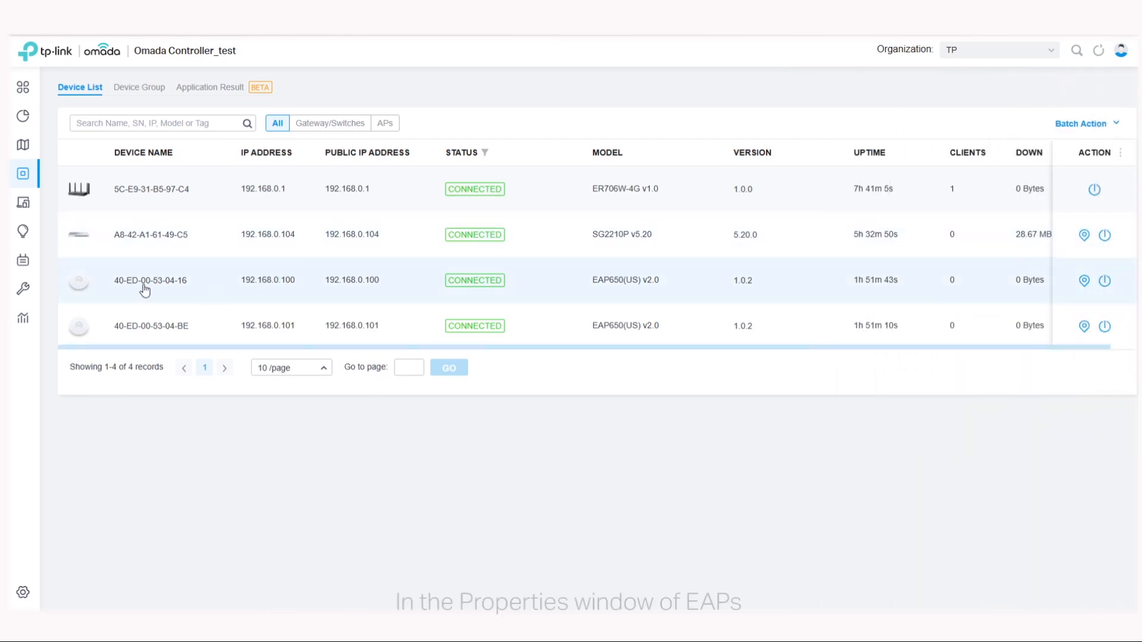
# Step: Review the clients, mesh and statistics of the EAP650 at 192.168.0.100, and close its properties
pyautogui.click(144, 290)
pyautogui.click(883, 116)
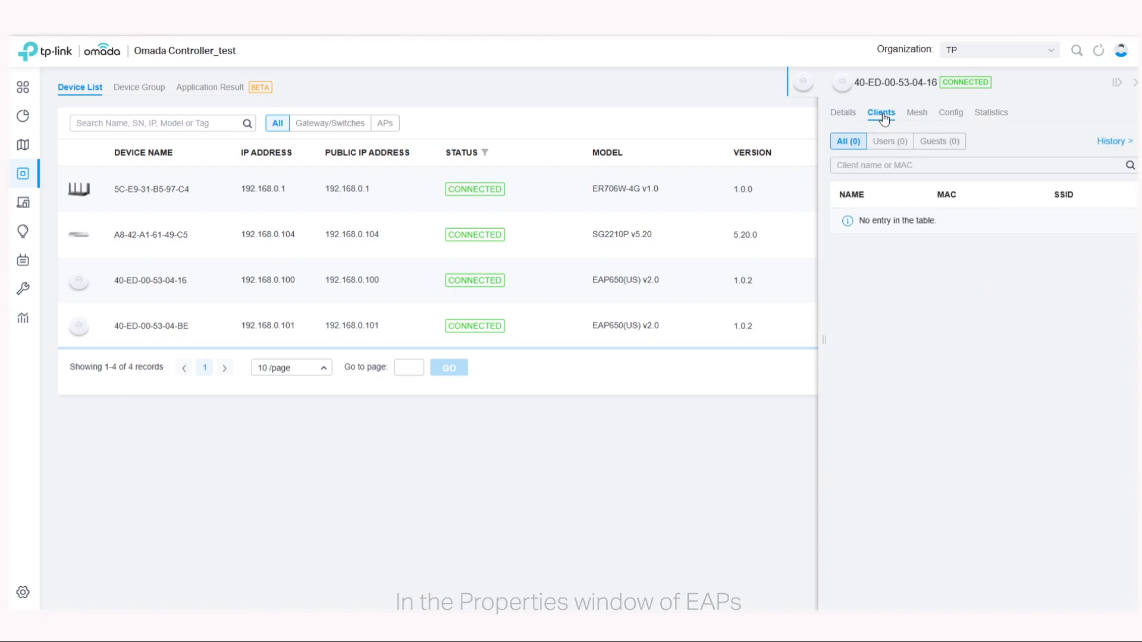
pyautogui.click(916, 116)
pyautogui.click(996, 115)
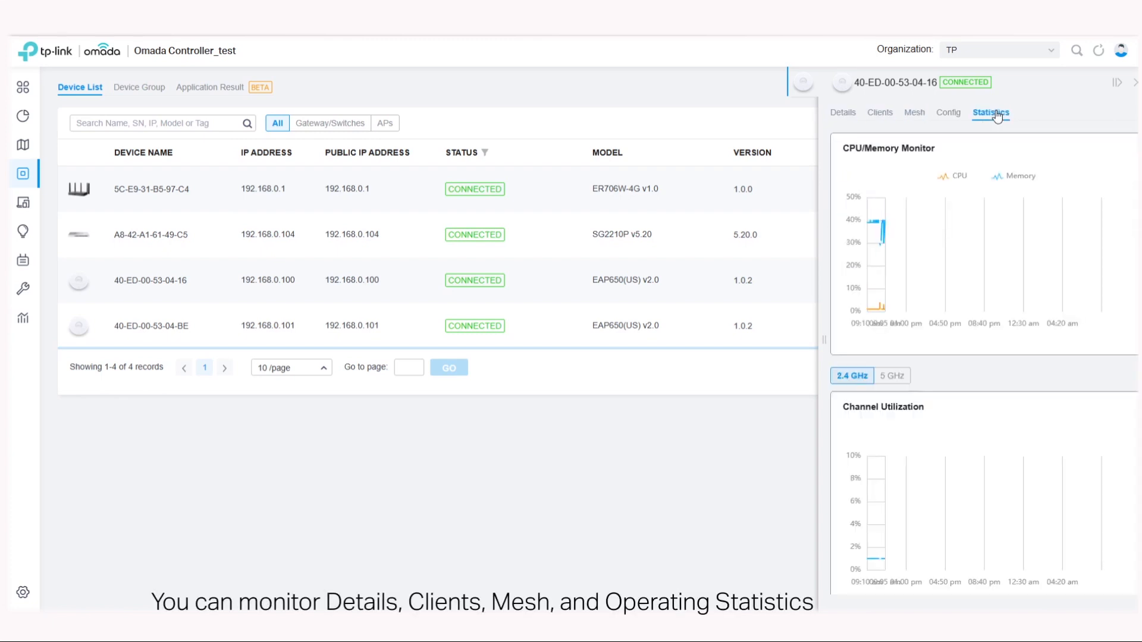
pyautogui.click(1135, 85)
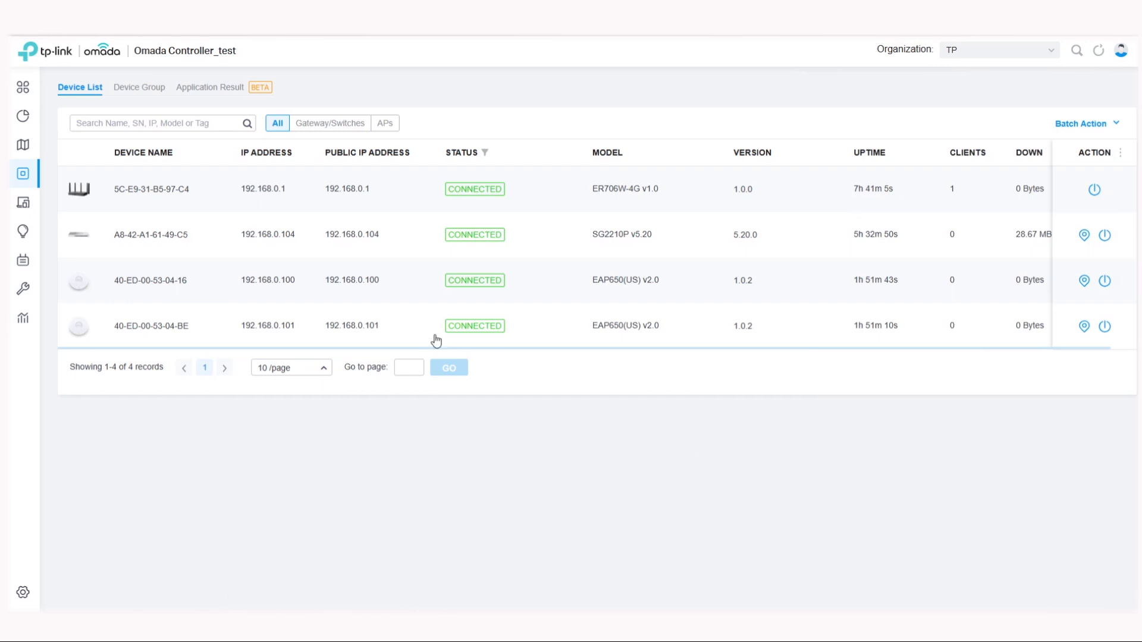
# Step: View the ER706W-4G gateway's CPU and memory charts and performance page, plus the switch statistics and application analytics
pyautogui.click(352, 188)
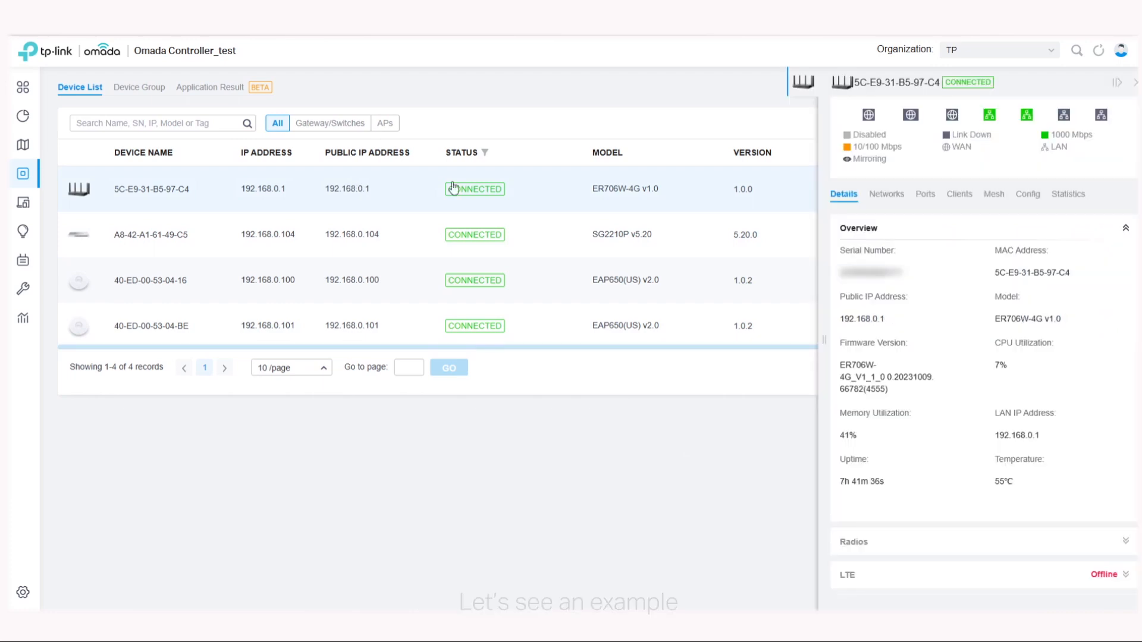
pyautogui.click(1076, 198)
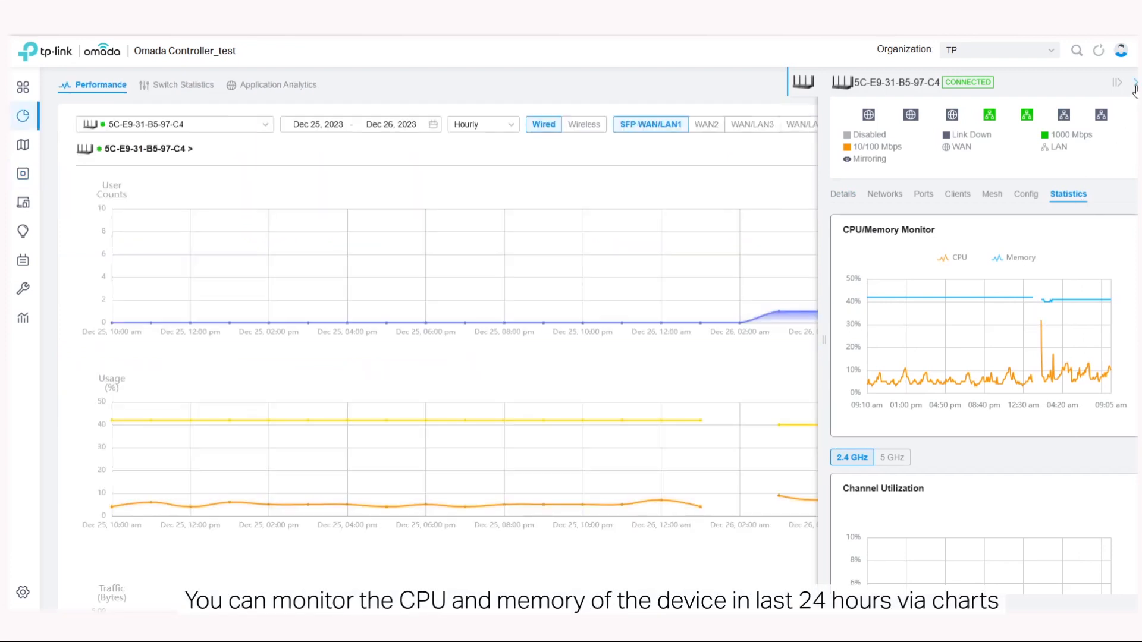
pyautogui.click(1136, 85)
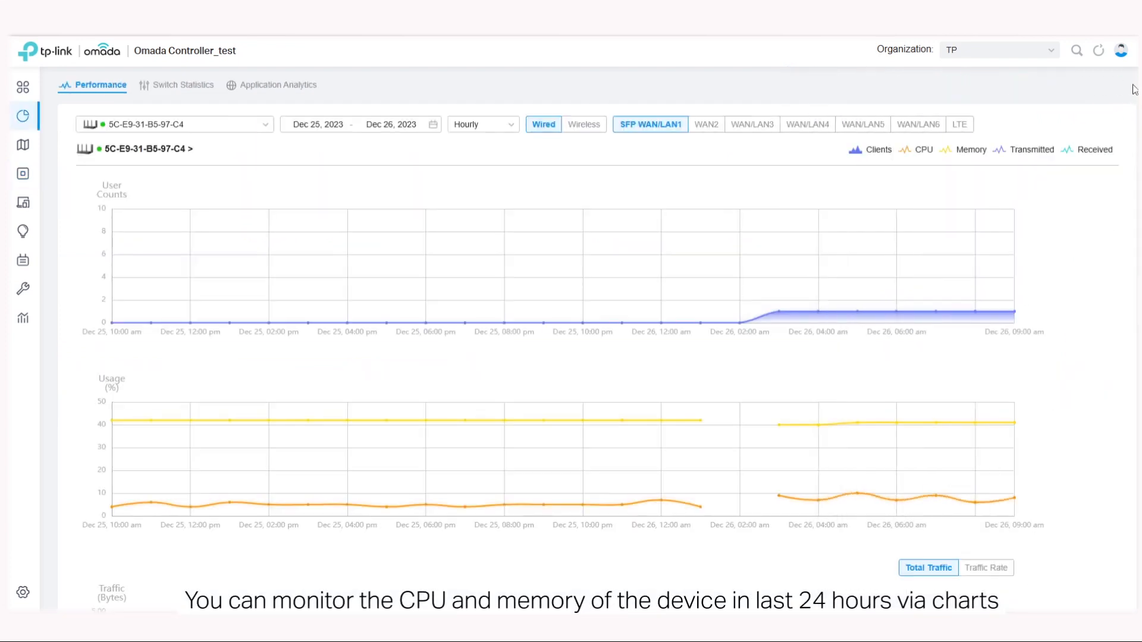
pyautogui.click(181, 88)
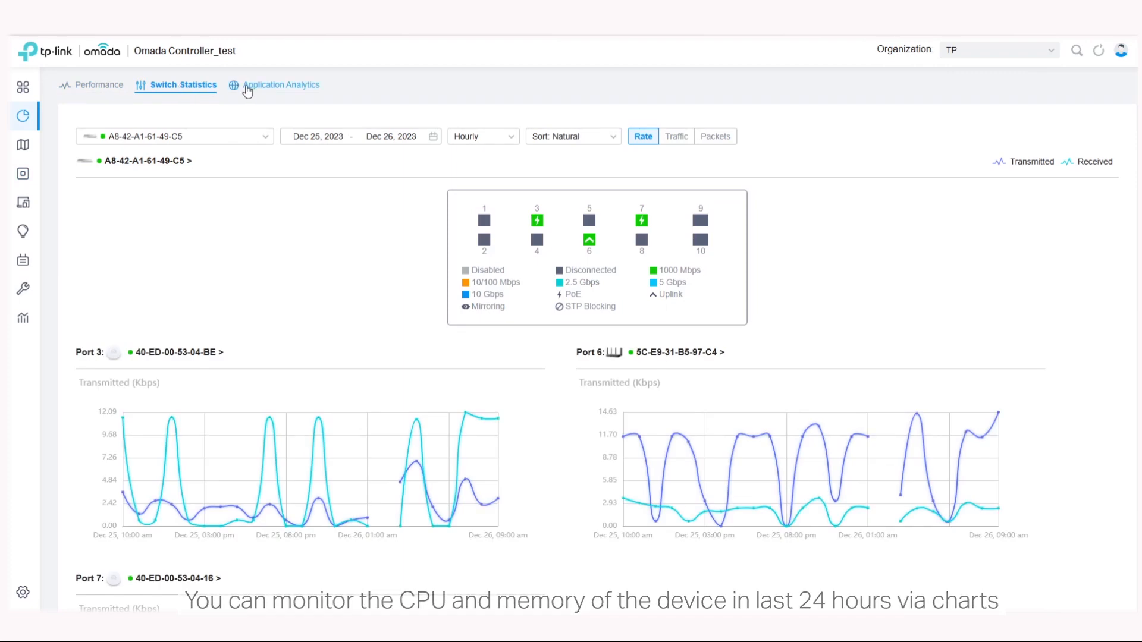
pyautogui.click(268, 89)
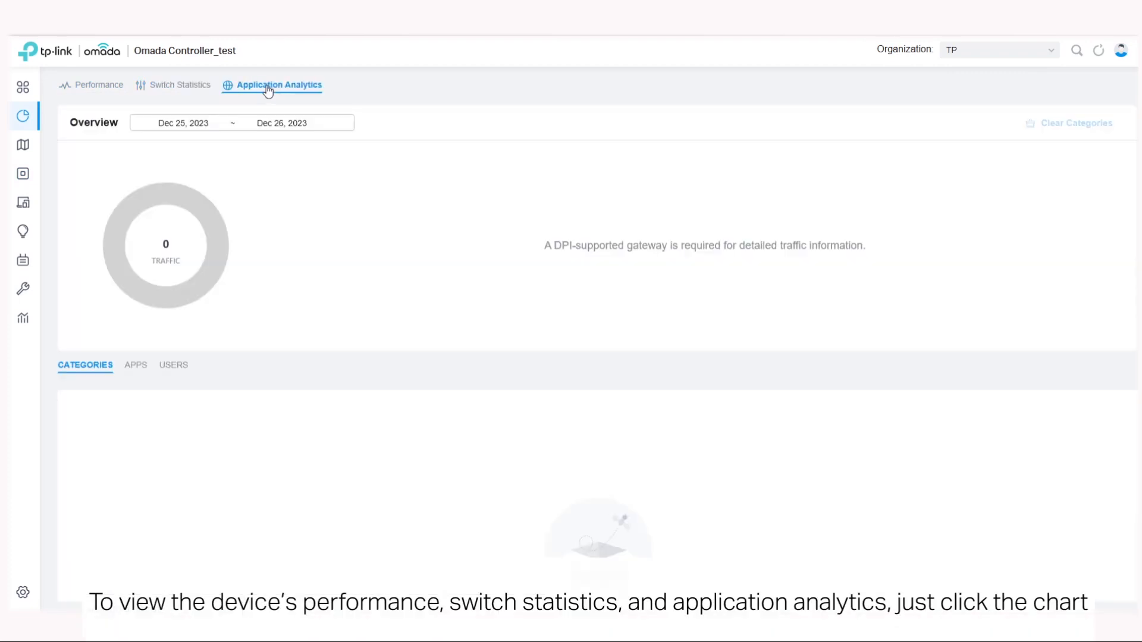
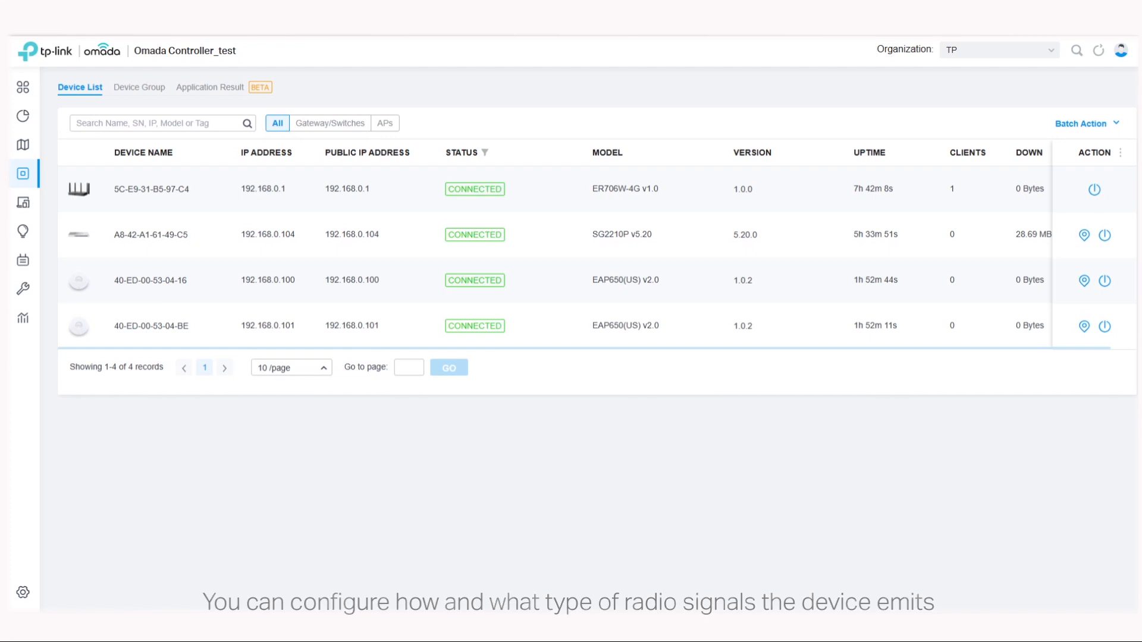
# Step: Open the Radios settings in the ER706W-4G gateway's configuration
pyautogui.click(343, 186)
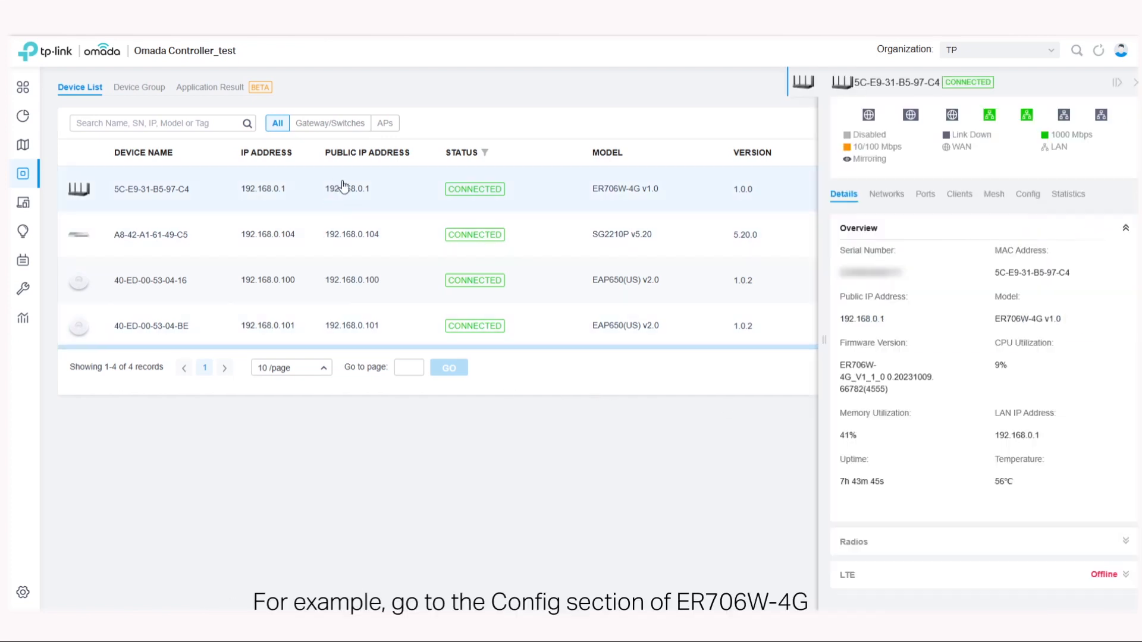
pyautogui.click(1038, 198)
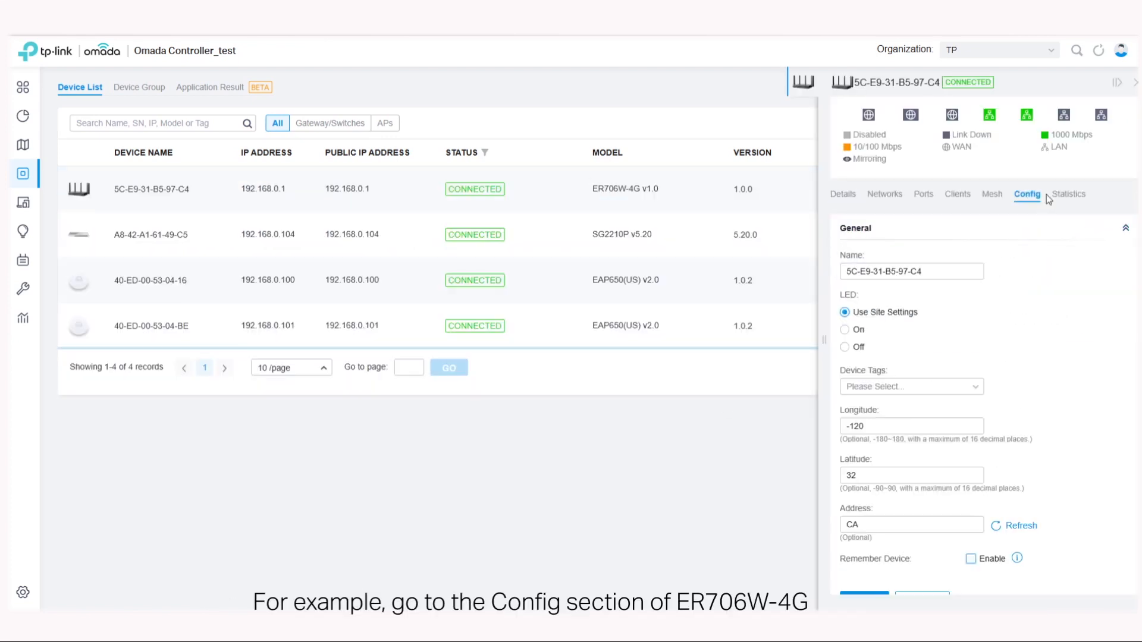
pyautogui.scroll(-3, 1035, 301)
pyautogui.scroll(-2, 996, 444)
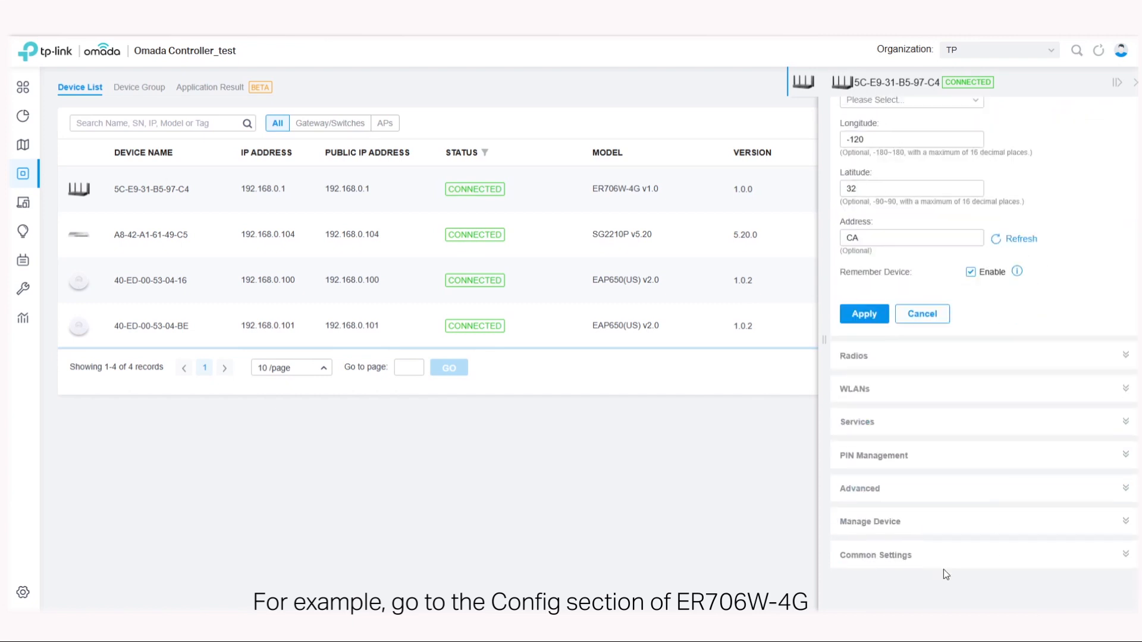
pyautogui.click(904, 355)
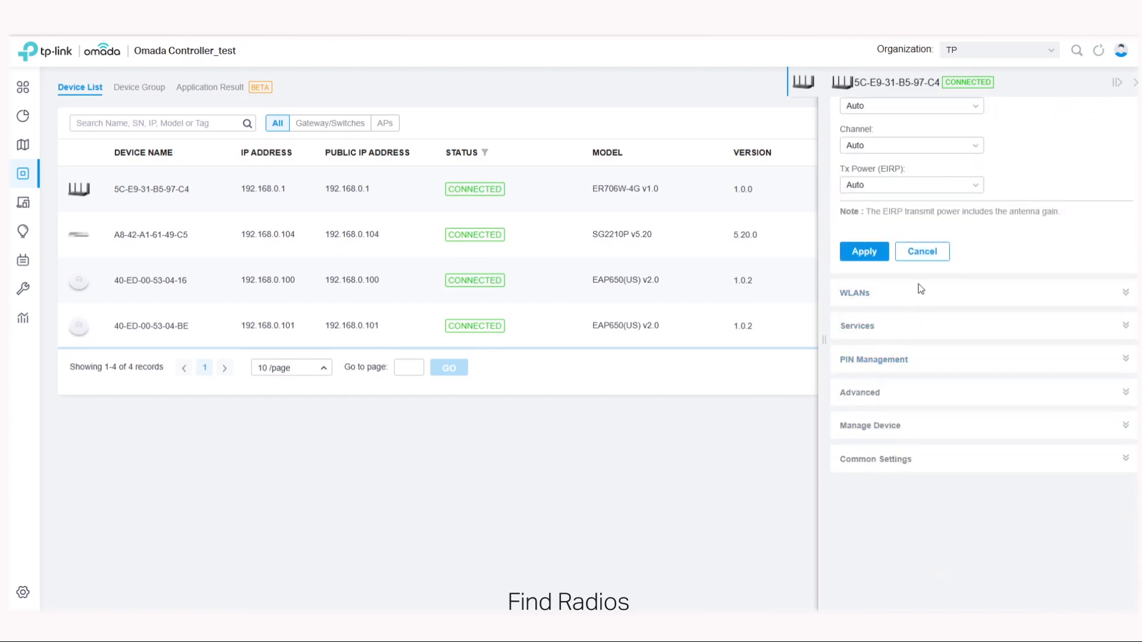
# Step: Set the gateway's 2.4 GHz radio to 802.11b/g/n/ax mixed mode and 40 MHz channel width, apply the changes, and close its properties
pyautogui.scroll(2, 916, 189)
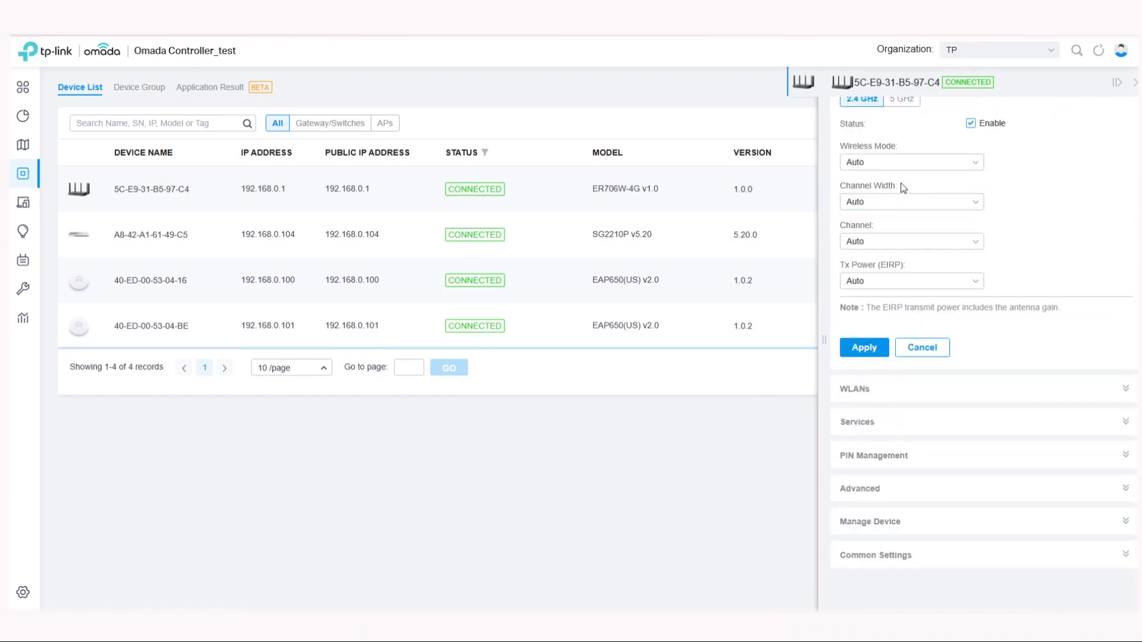
pyautogui.click(921, 167)
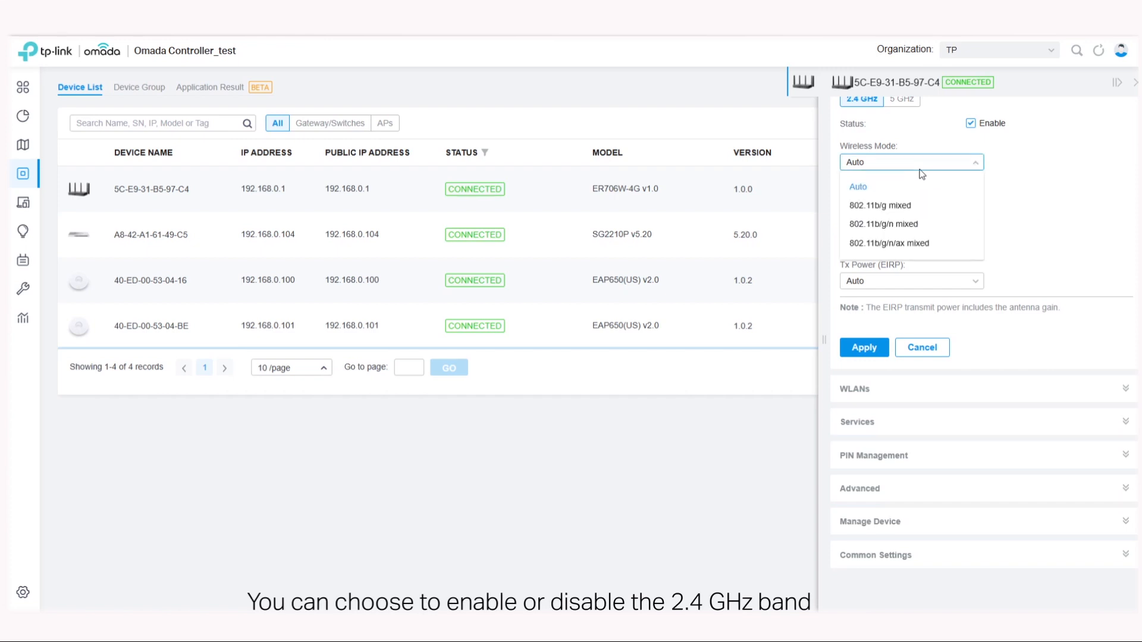
pyautogui.click(888, 243)
pyautogui.click(888, 203)
pyautogui.click(880, 265)
pyautogui.click(875, 247)
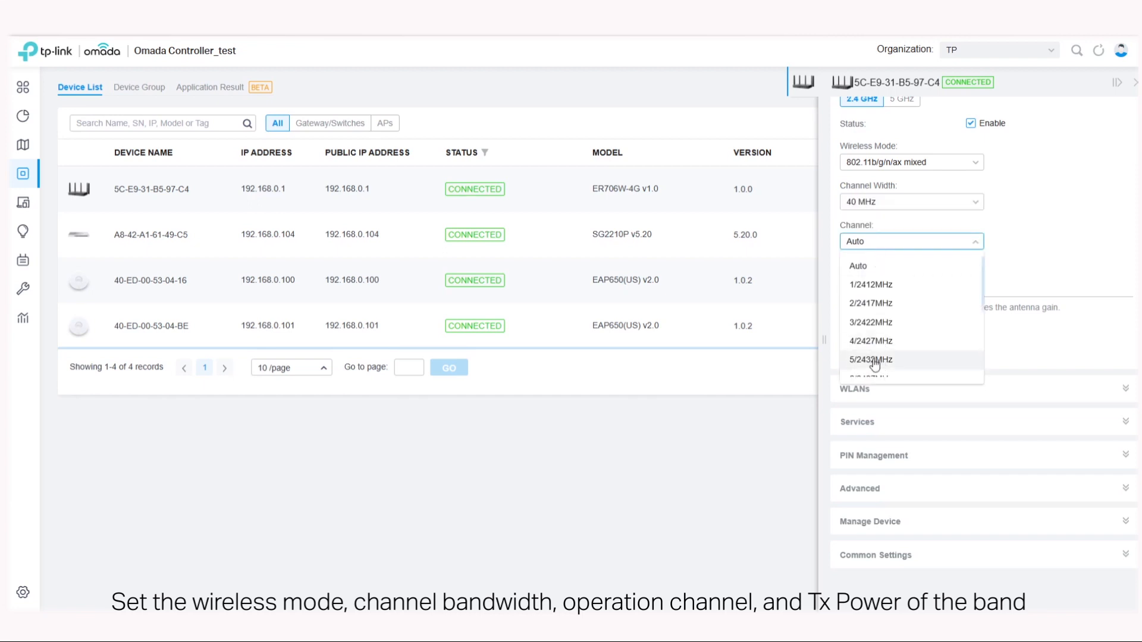
pyautogui.click(1035, 222)
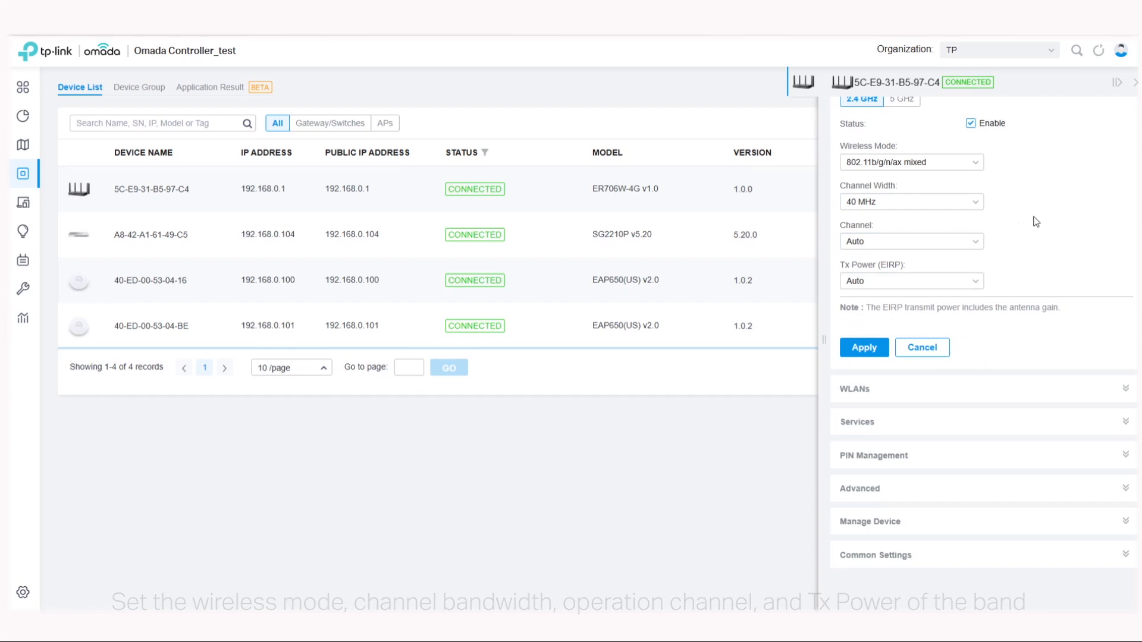
pyautogui.click(866, 351)
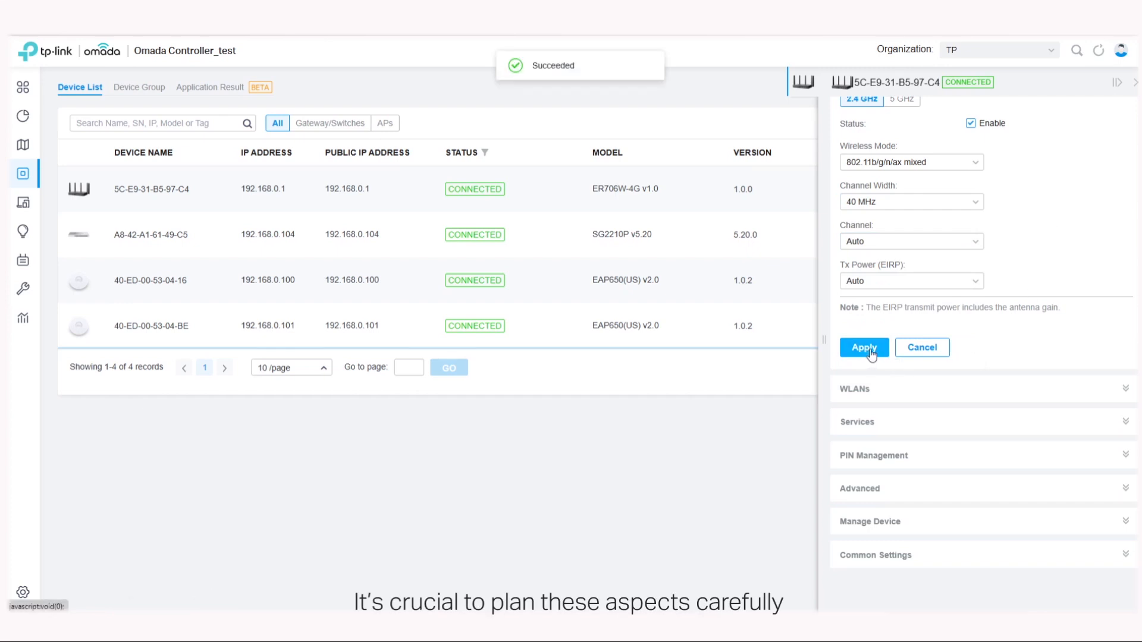
pyautogui.click(1134, 87)
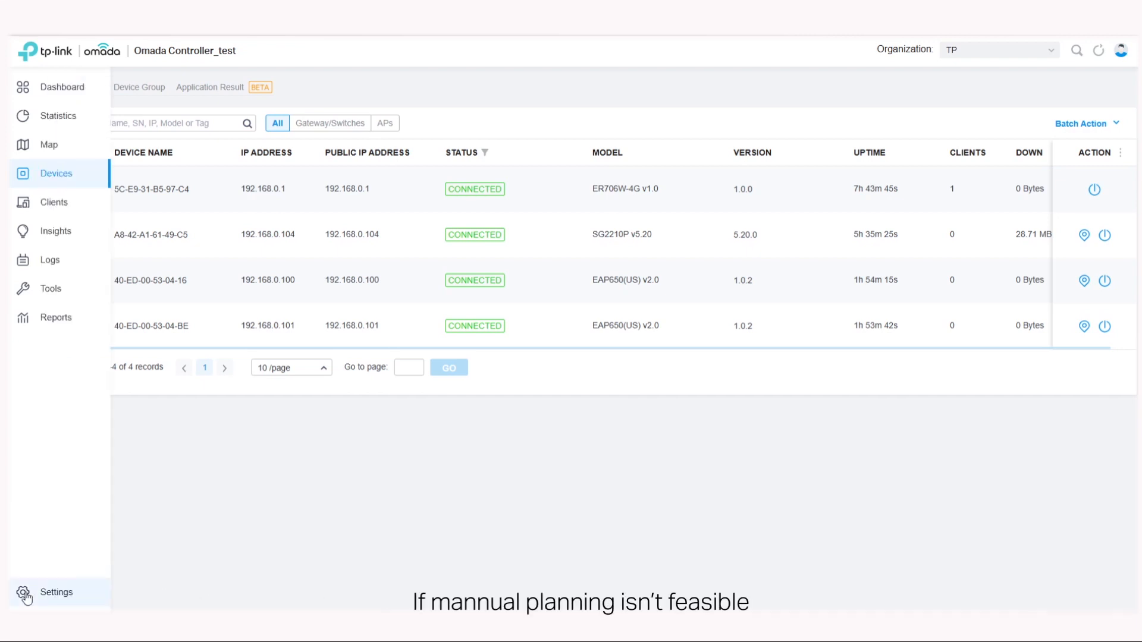
# Step: Open the AI WLAN Optimization page in the site's wireless network settings
pyautogui.click(45, 594)
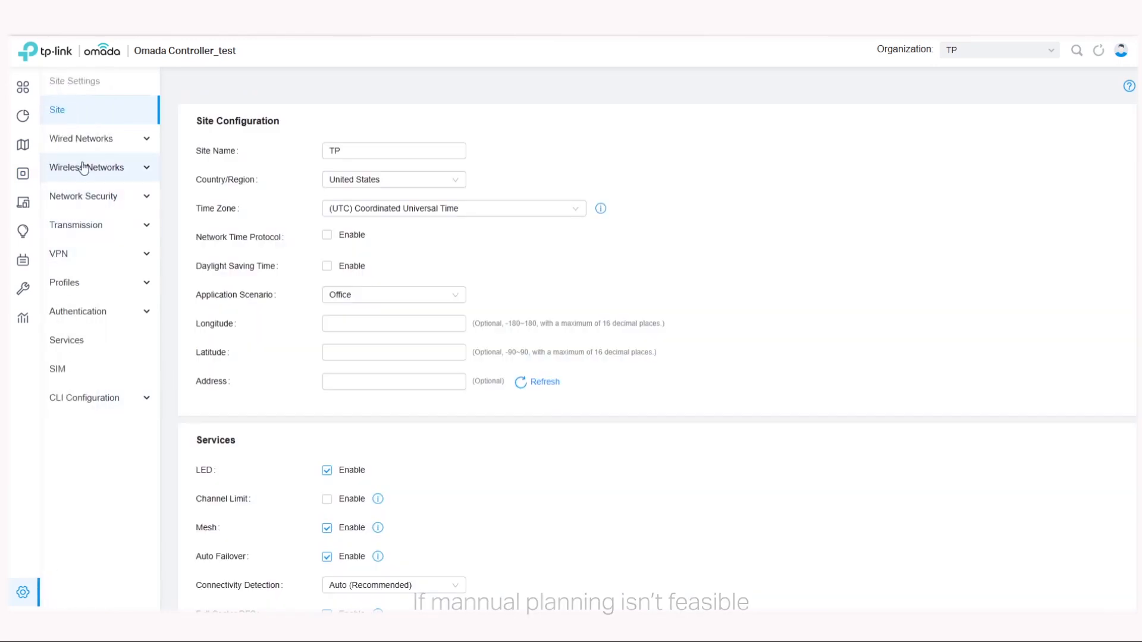
pyautogui.click(81, 170)
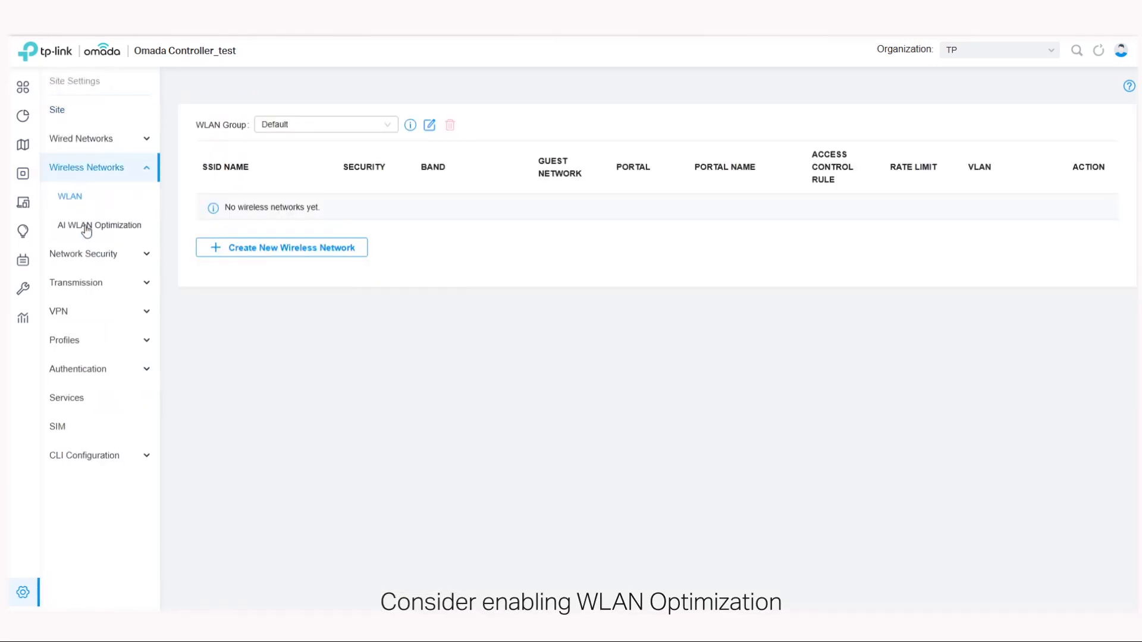
pyautogui.click(85, 226)
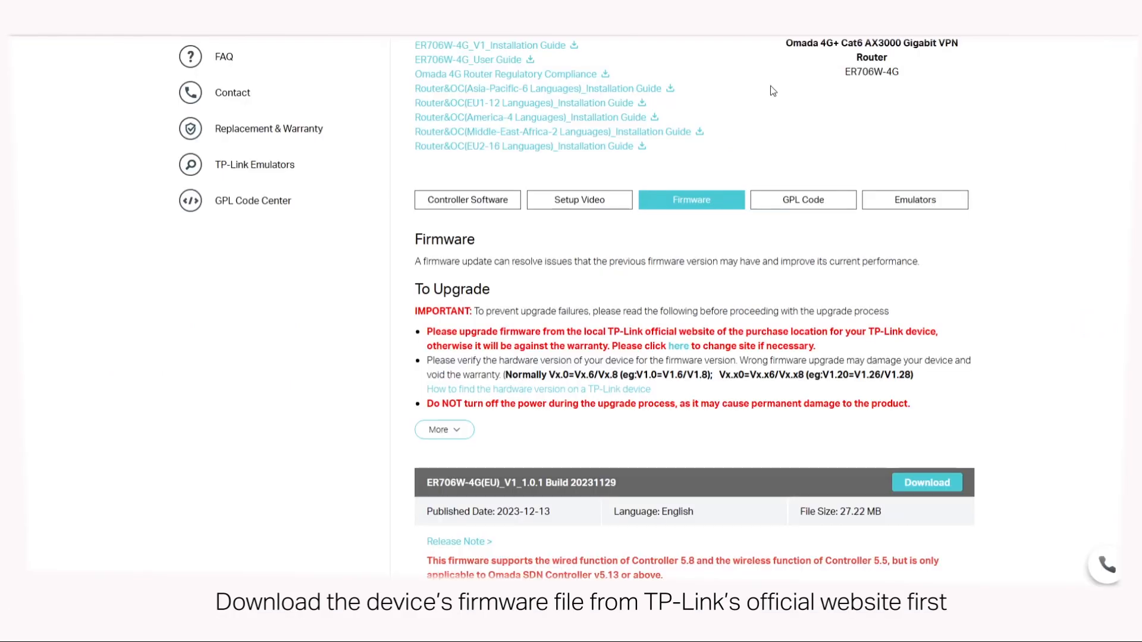
# Step: Download the ER706W-4G(EU)_V1_1.0.1 Build 20231129 firmware from the TP-Link website despite the local website notice
pyautogui.click(929, 485)
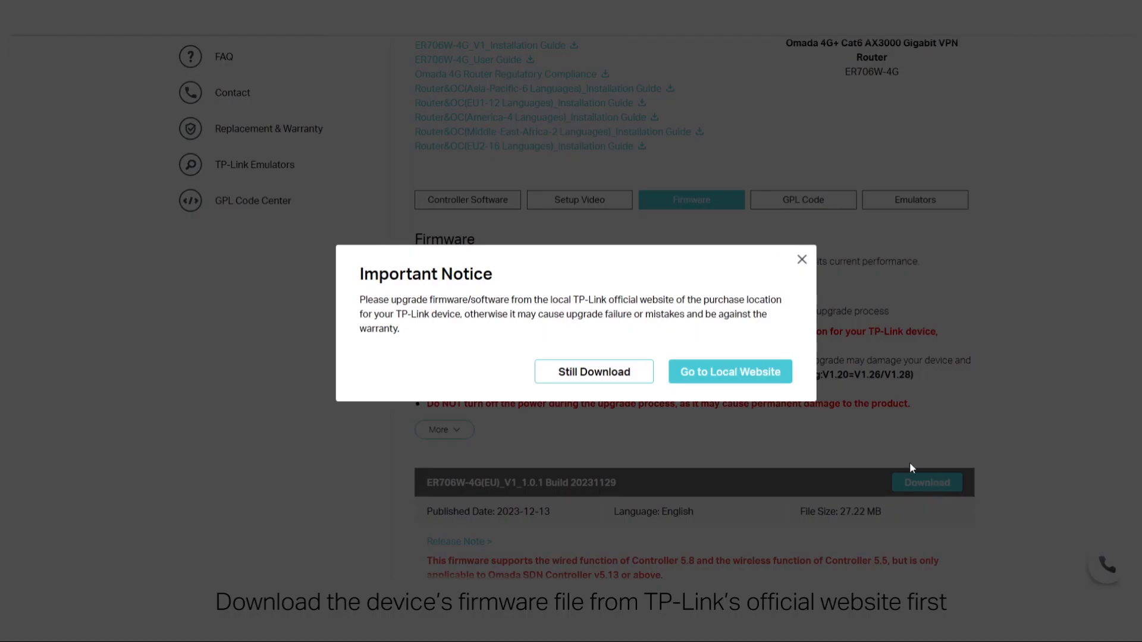
pyautogui.click(604, 376)
pyautogui.click(997, 66)
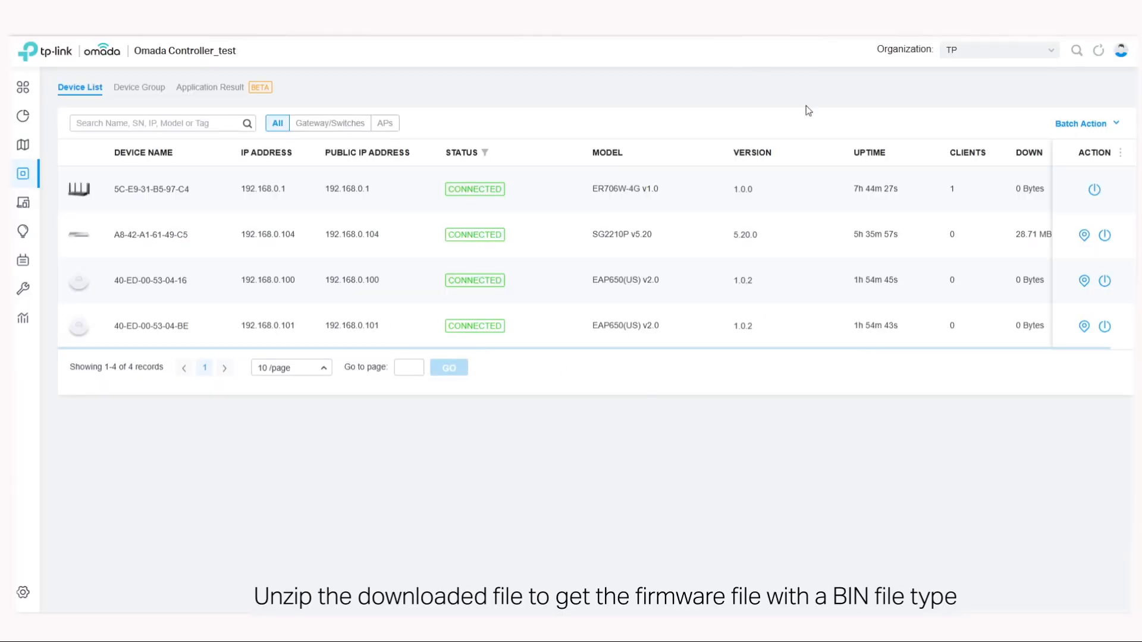
# Step: Open the Manage Device settings in the ER706W-4G gateway's configuration
pyautogui.click(452, 190)
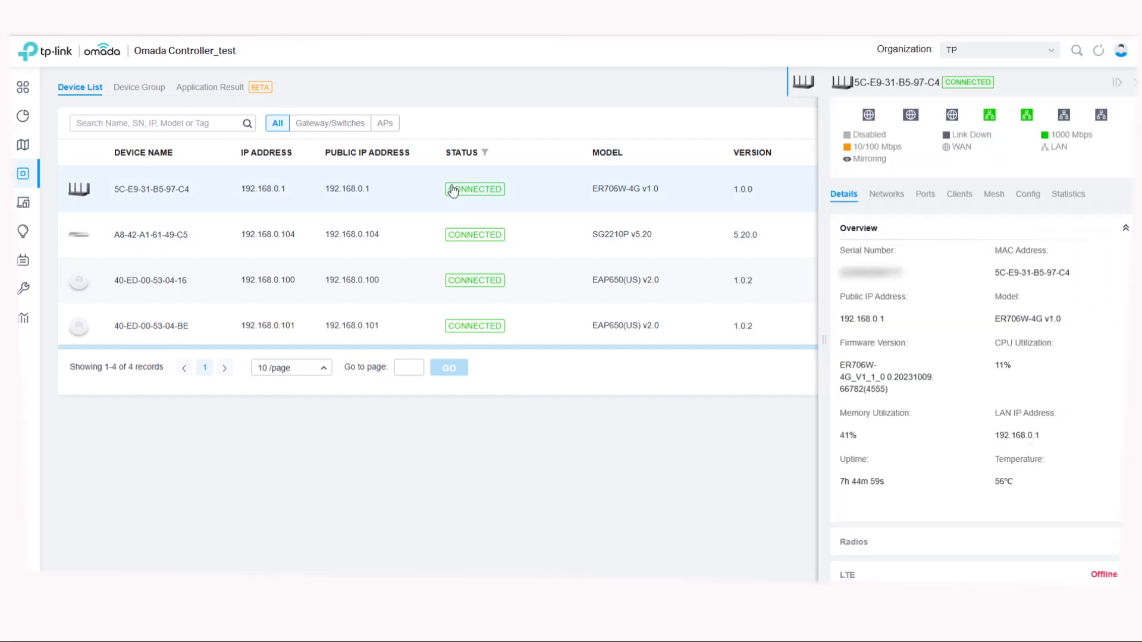
pyautogui.click(1027, 195)
pyautogui.scroll(-5, 1002, 359)
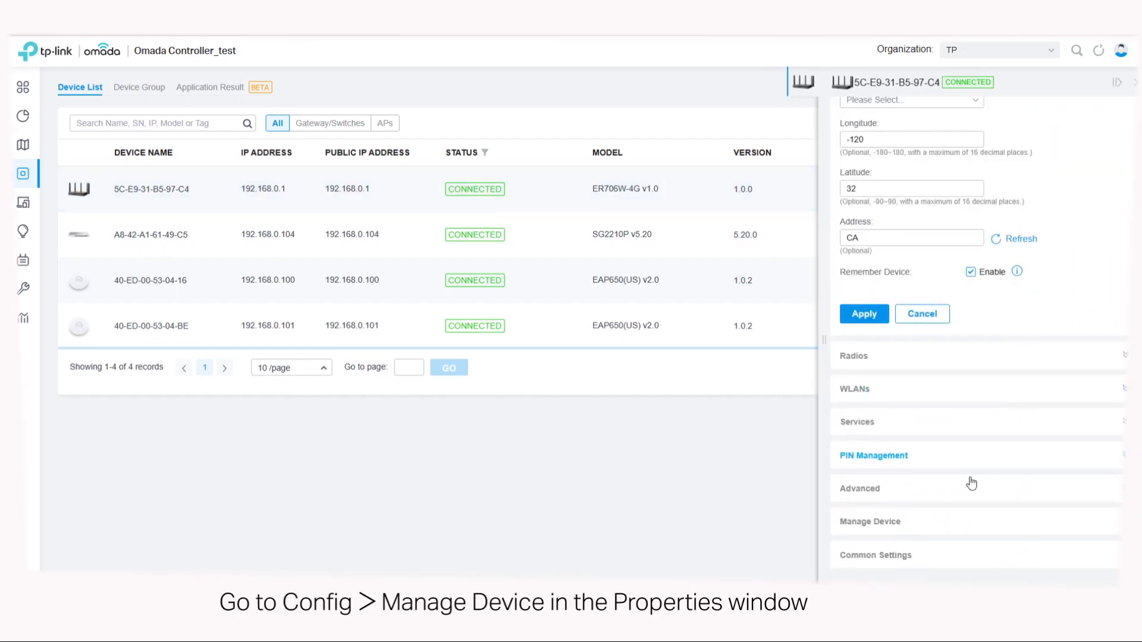
pyautogui.click(888, 521)
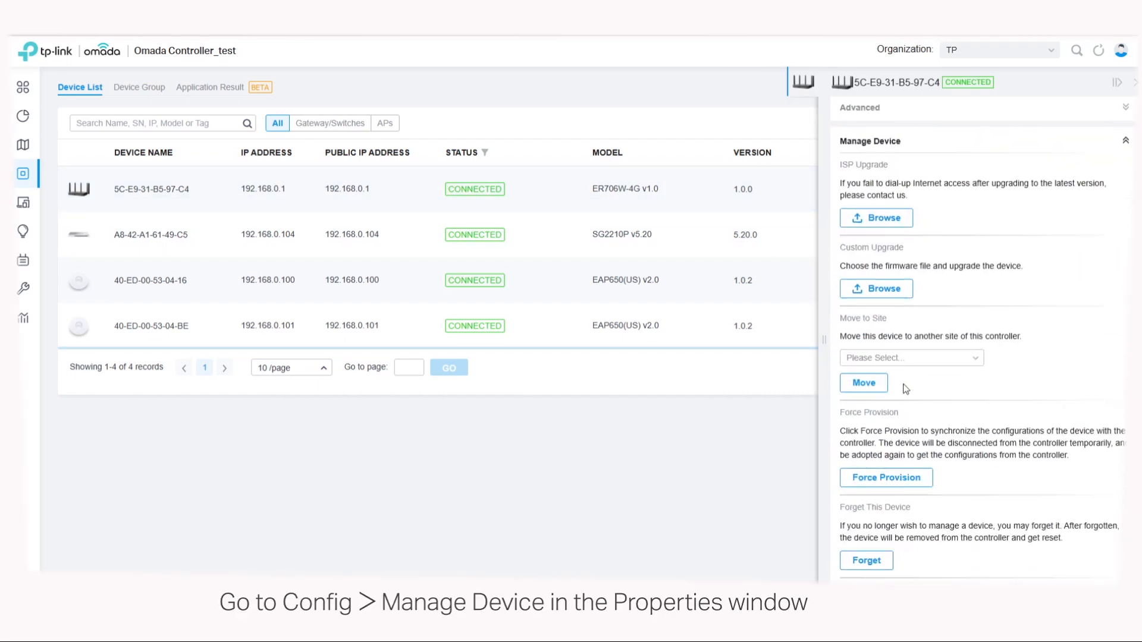
# Step: Run a custom upgrade of the gateway with the ER706W-4Gv1_G36W-4Gv1_1.0.1 BIN file from the downloaded firmware folder, and close its properties
pyautogui.click(884, 290)
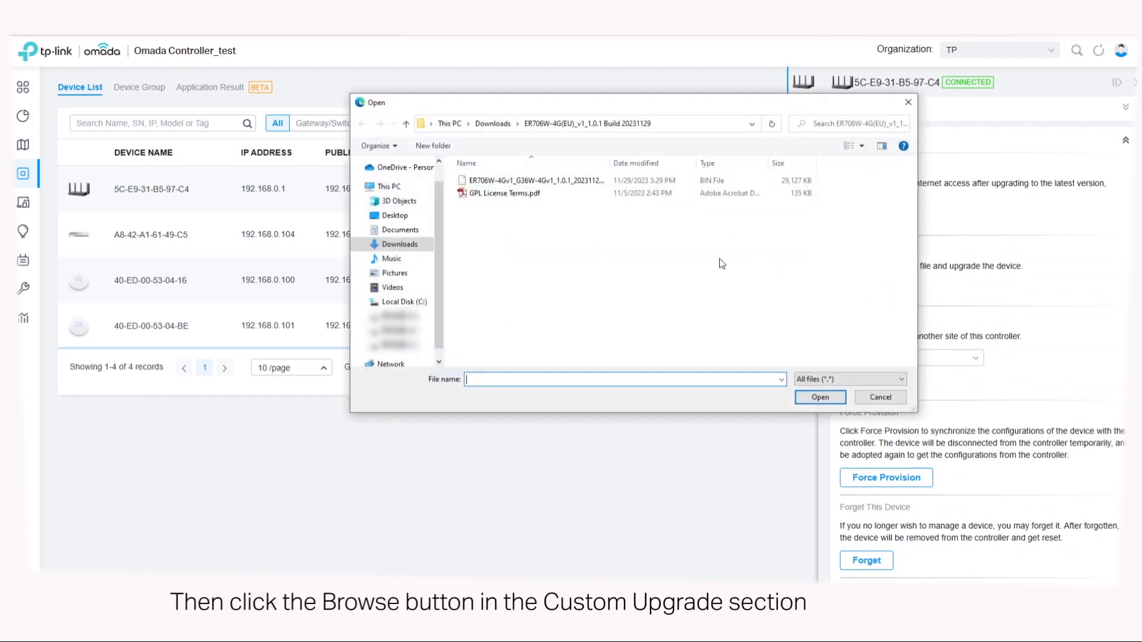
pyautogui.click(573, 182)
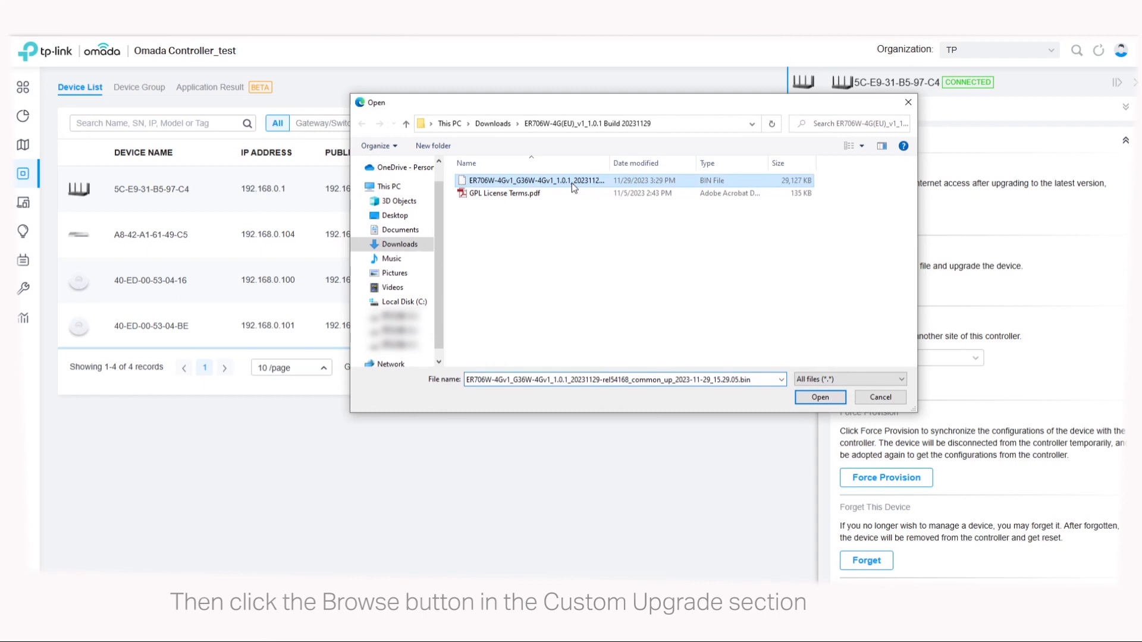
pyautogui.click(820, 398)
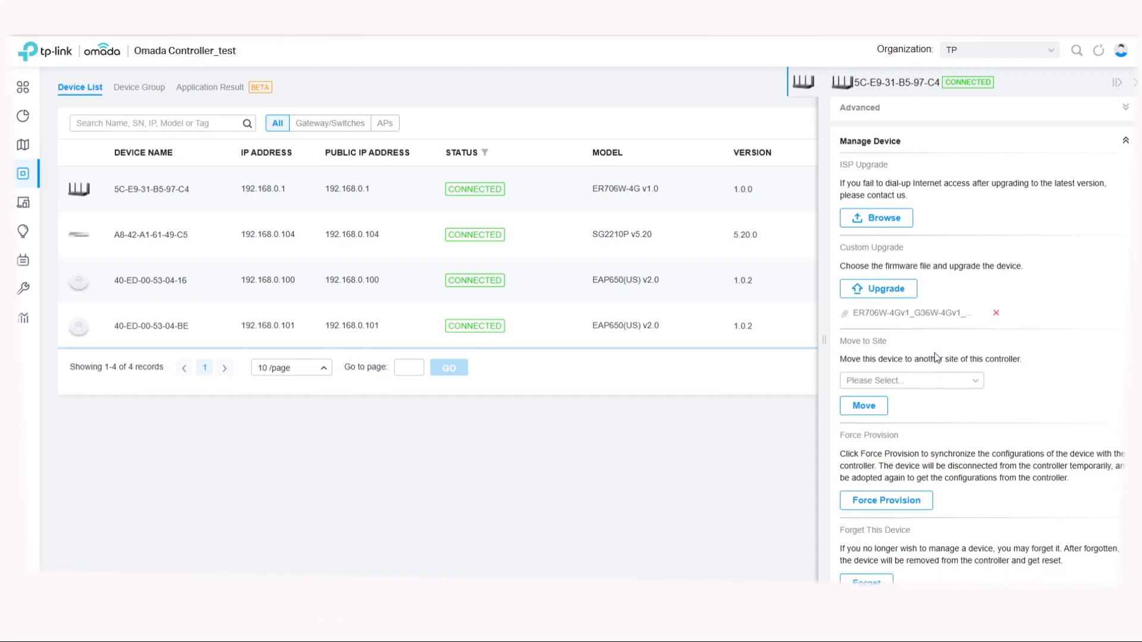
pyautogui.click(889, 290)
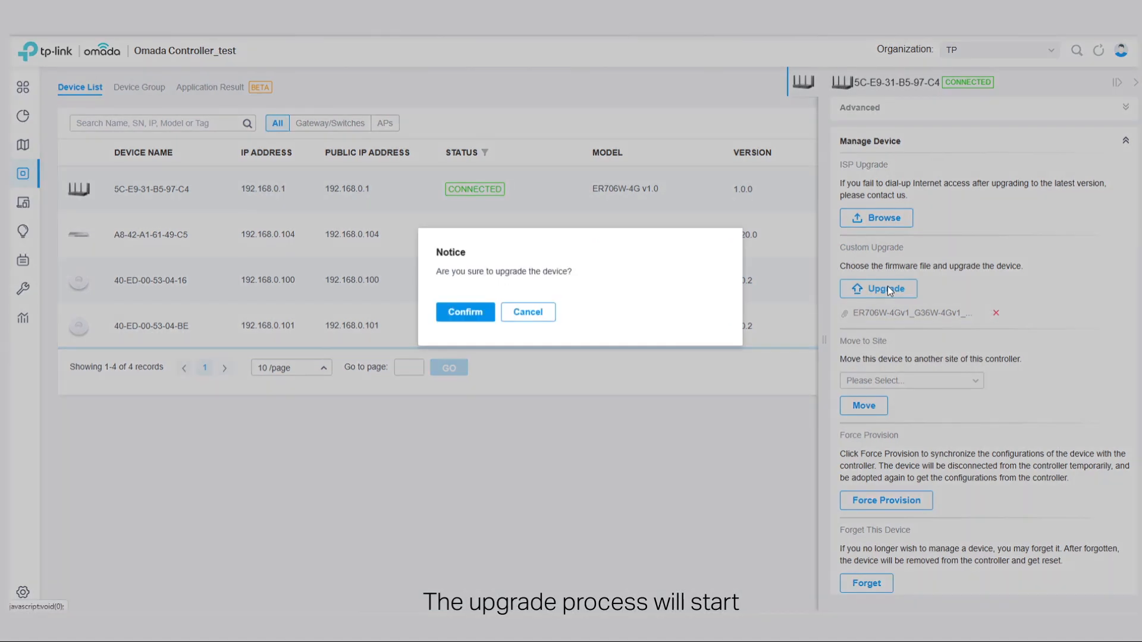
pyautogui.click(481, 319)
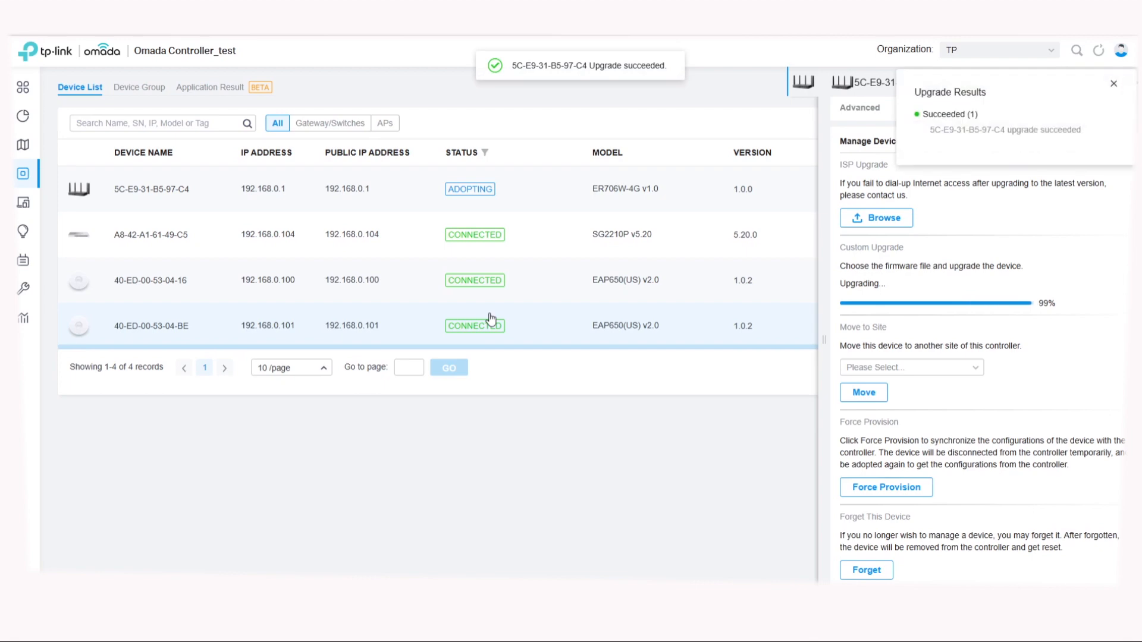
pyautogui.click(1134, 84)
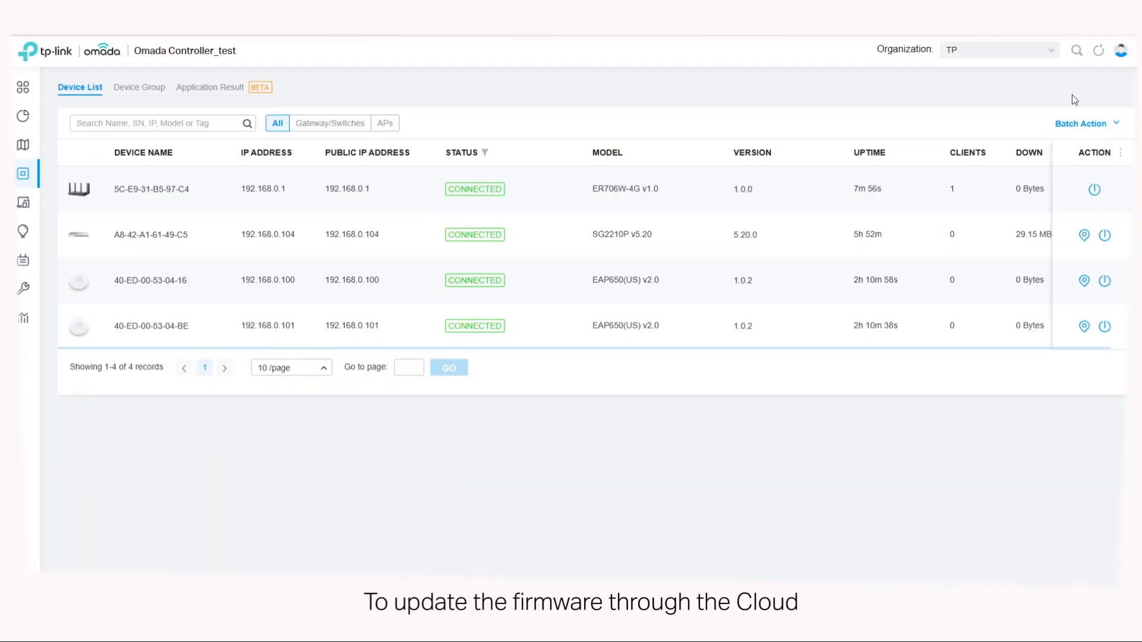
# Step: Switch the organization to Global view and open the Controller Settings
pyautogui.click(1046, 51)
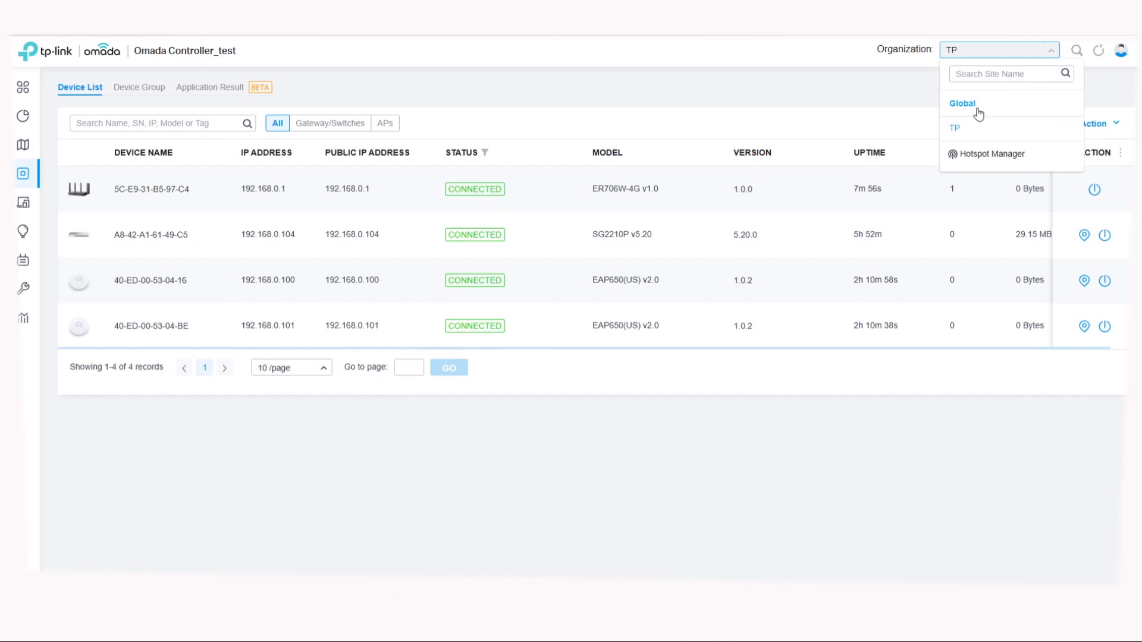
pyautogui.click(978, 113)
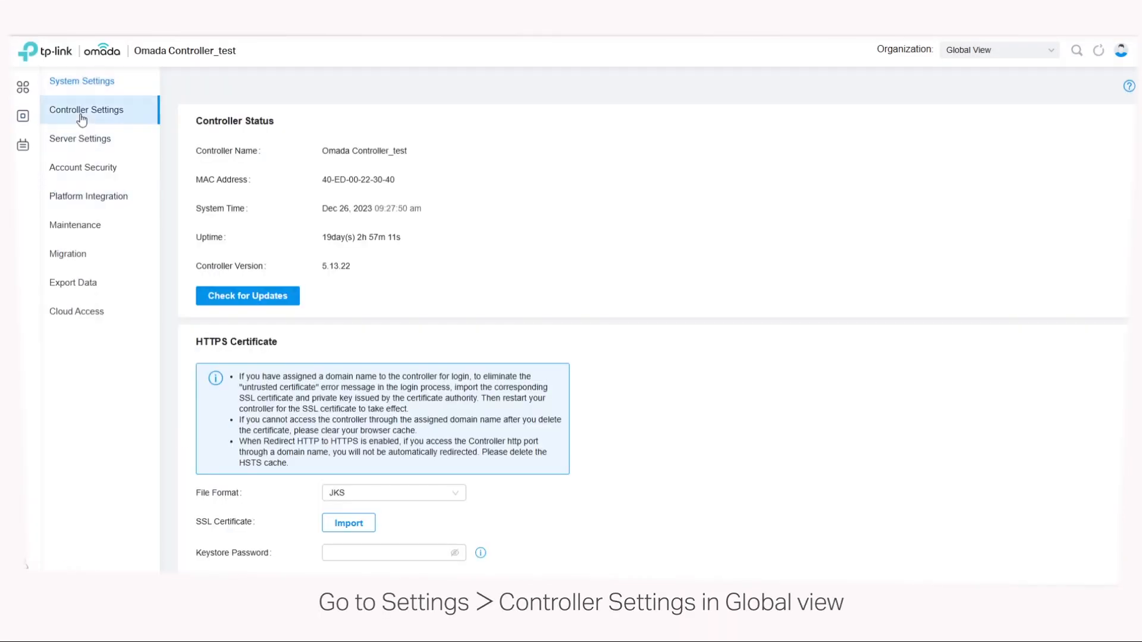
pyautogui.click(97, 121)
# Step: Enable Cloud Firmware Detection and Devices Update Notification for the controller, and save the settings
pyautogui.scroll(-5, 655, 454)
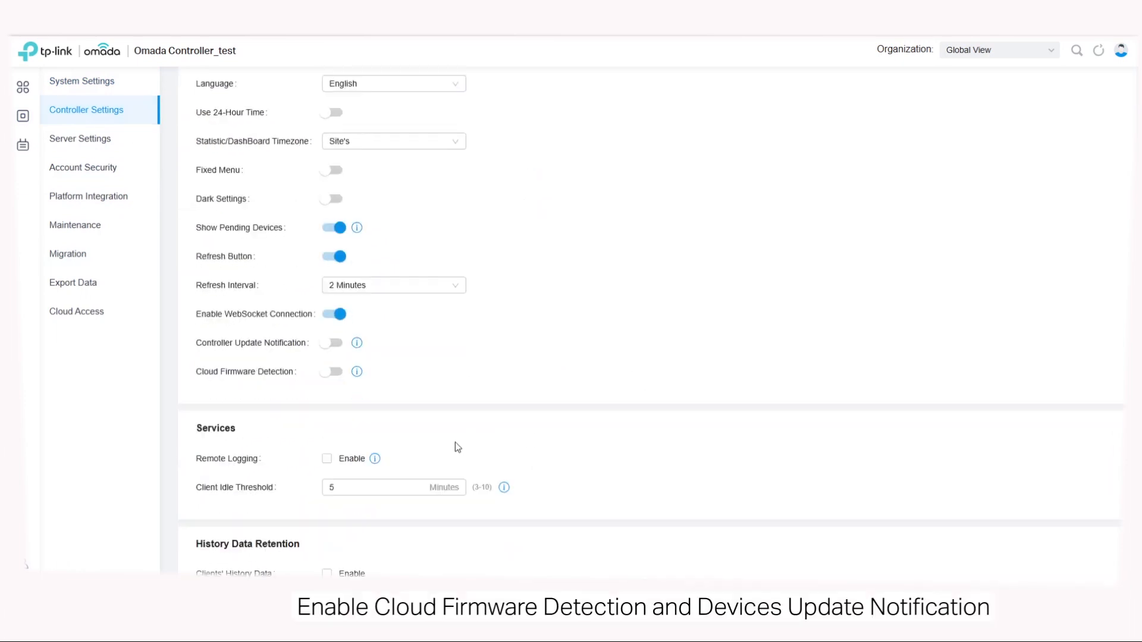
pyautogui.click(333, 313)
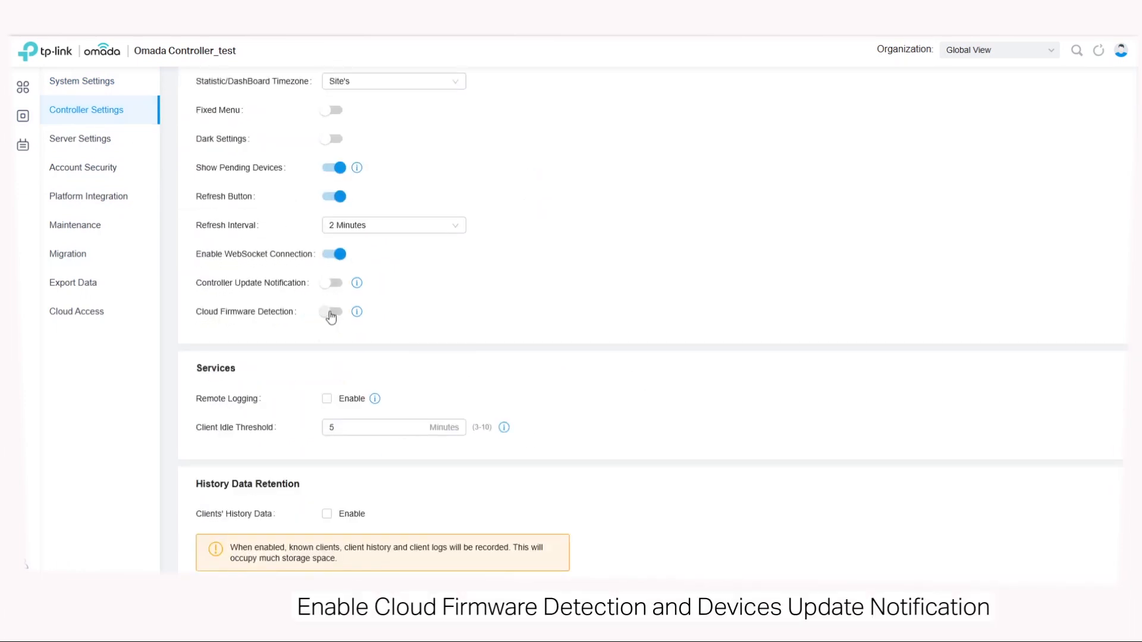
pyautogui.click(332, 342)
pyautogui.scroll(-7, 350, 494)
pyautogui.click(185, 562)
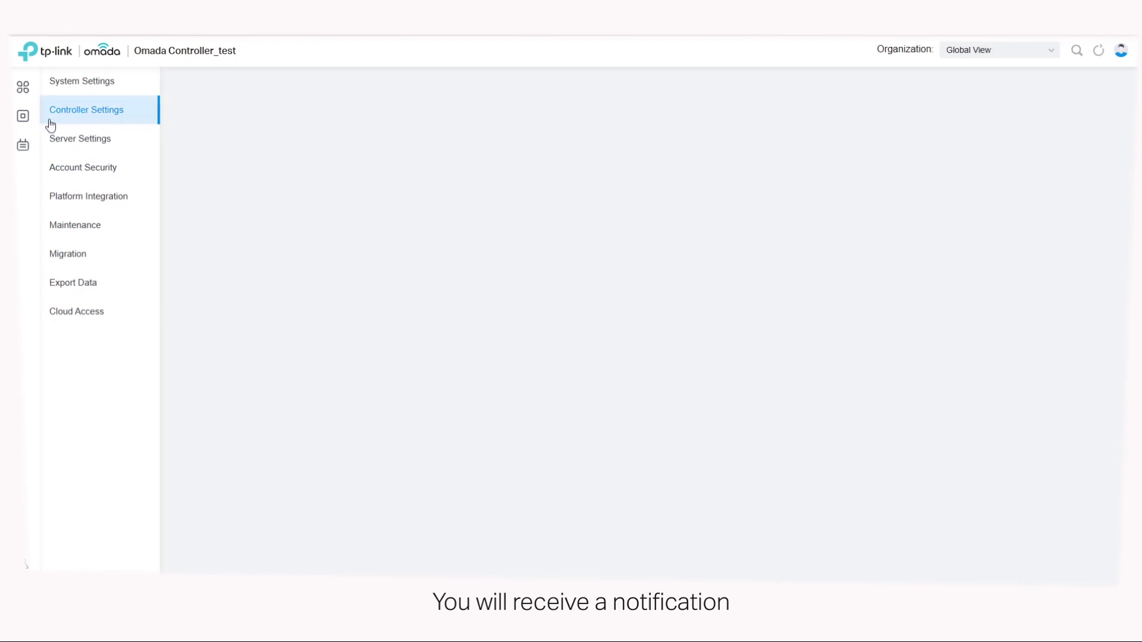
# Step: Check the global device list, return to the TP site's device list, and upgrade the ER706W-4G gateway to firmware 1.0.1
pyautogui.click(57, 122)
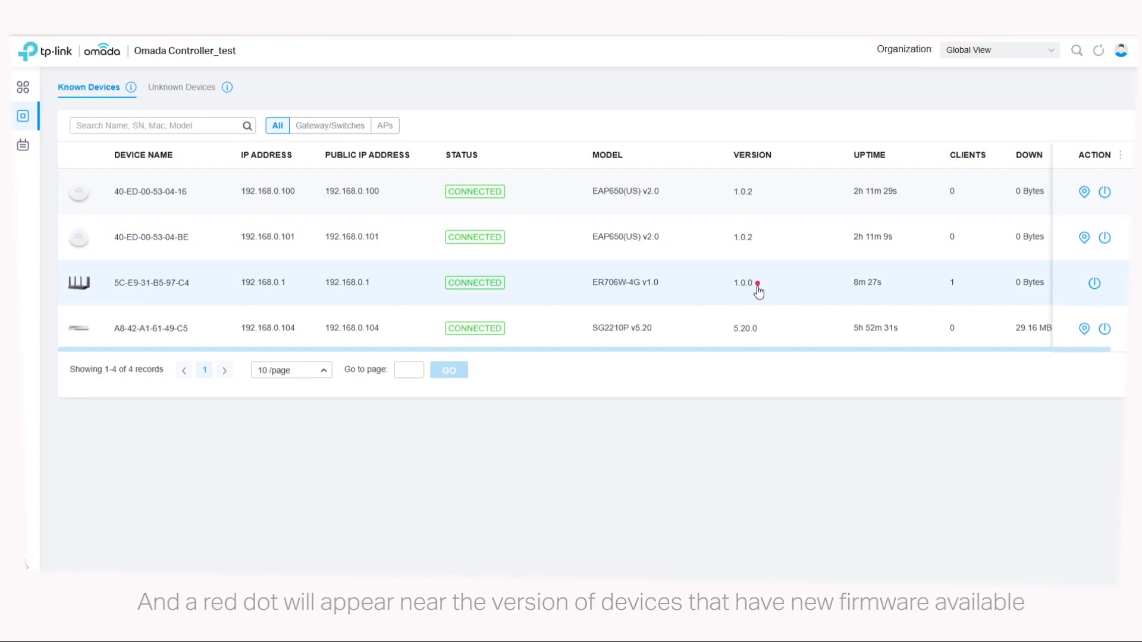
pyautogui.click(1040, 51)
pyautogui.click(971, 101)
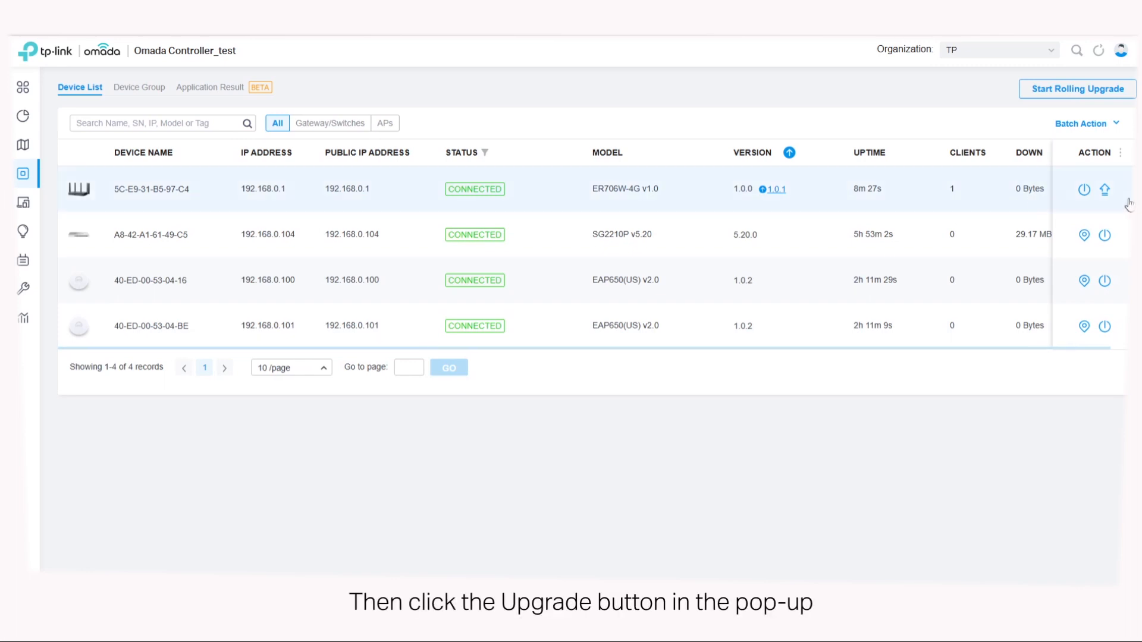
pyautogui.click(1105, 190)
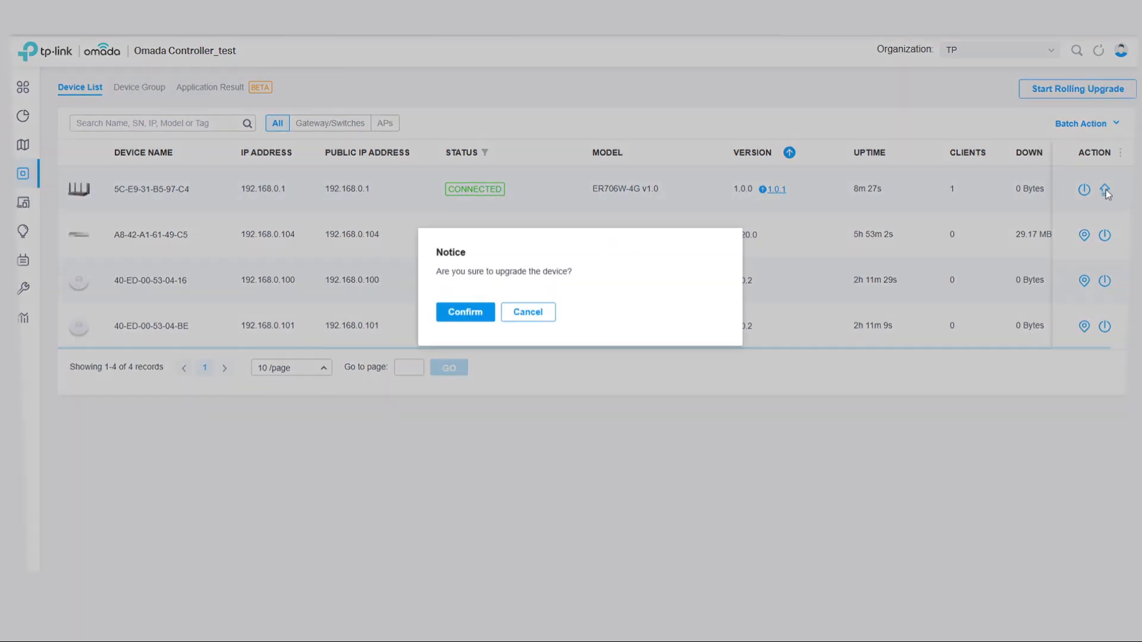
pyautogui.click(493, 314)
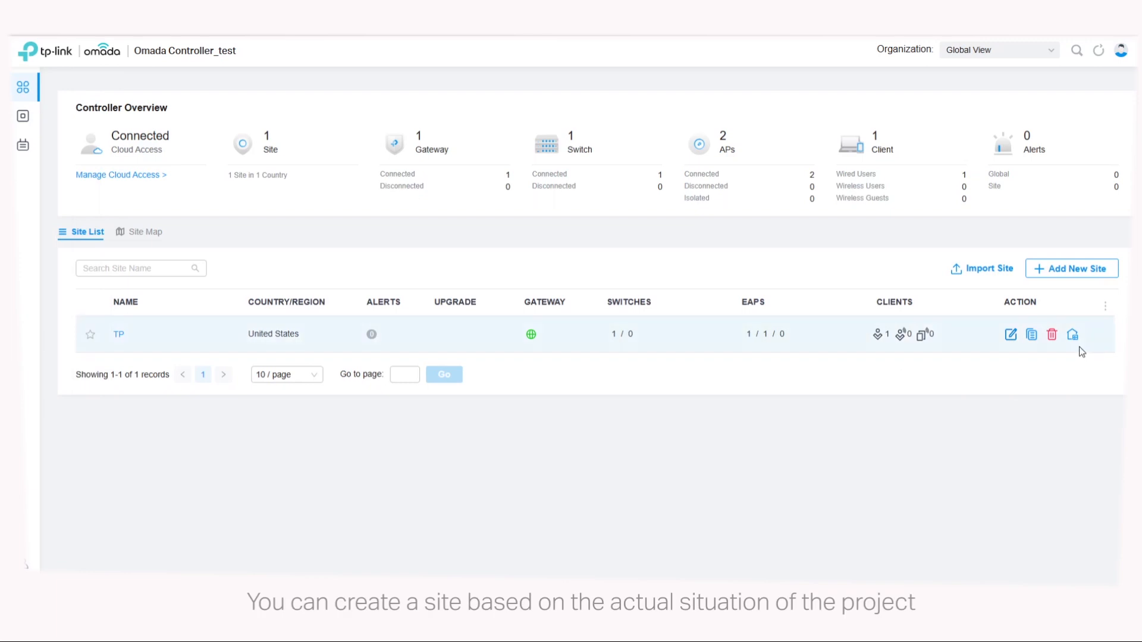
# Step: Add a site named Subsidiary in Hong Kong, China, UTC+08:00, with the Office scenario, device account username admin and the account password
pyautogui.click(1073, 268)
pyautogui.click(536, 117)
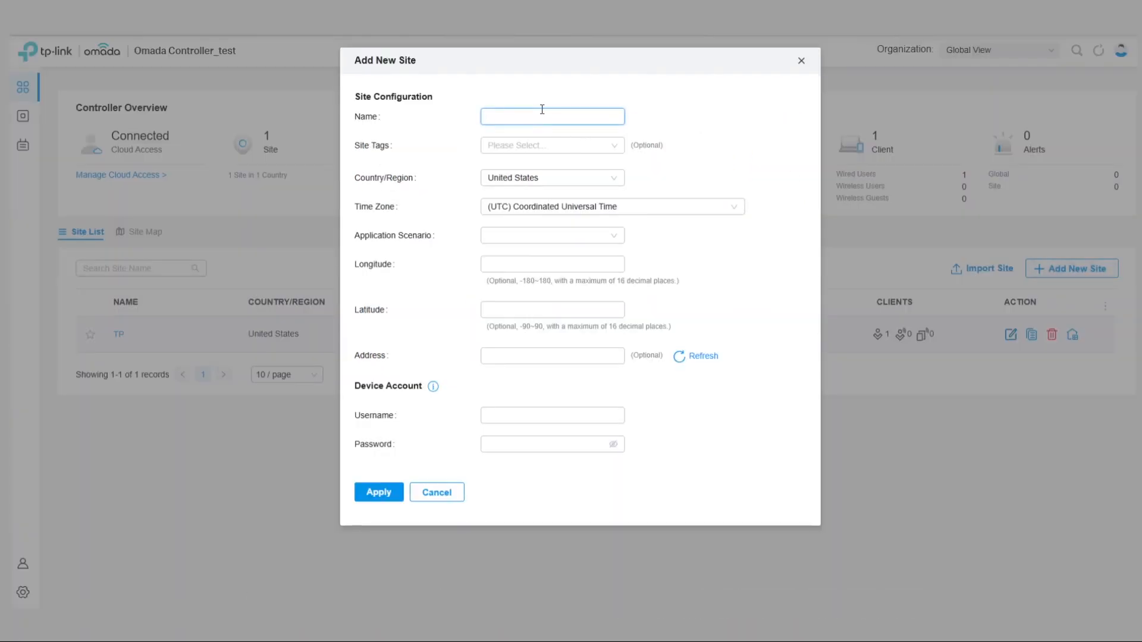
pyautogui.write('Subsidiary')
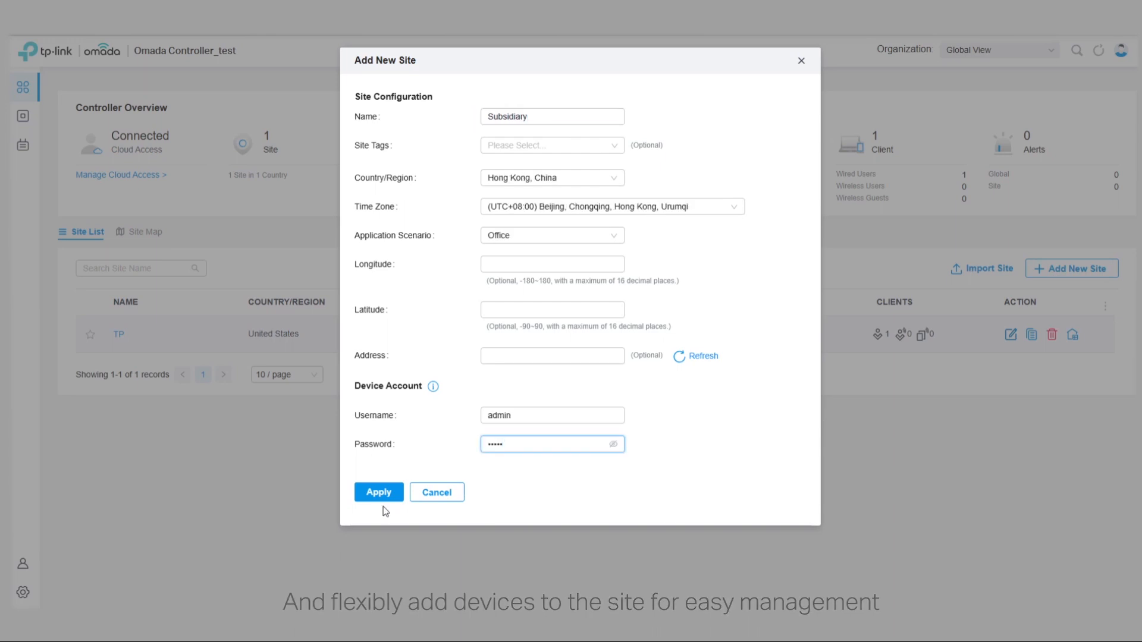
pyautogui.click(378, 493)
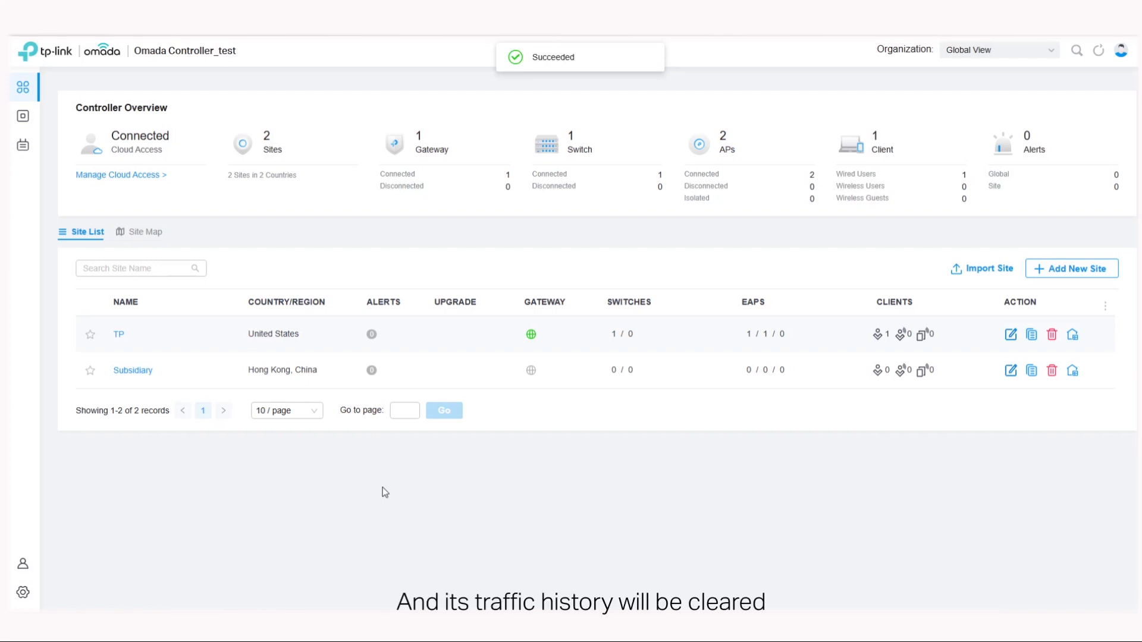
# Step: Switch to the TP site and open the ER706W-4G gateway's properties from its device list
pyautogui.click(1000, 50)
pyautogui.click(954, 98)
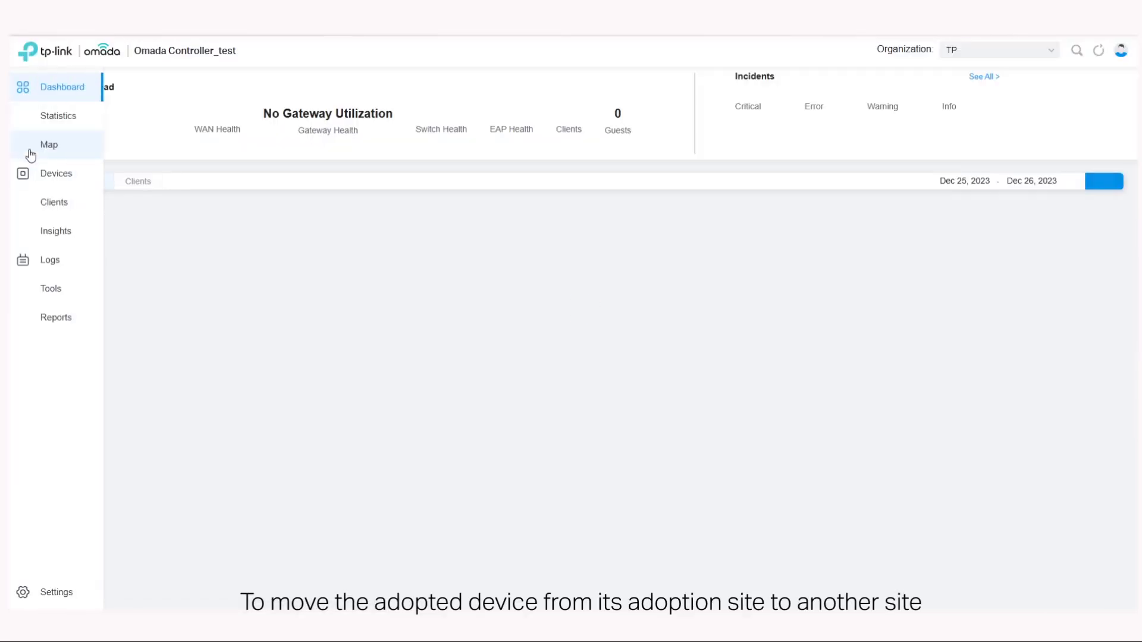
pyautogui.click(70, 174)
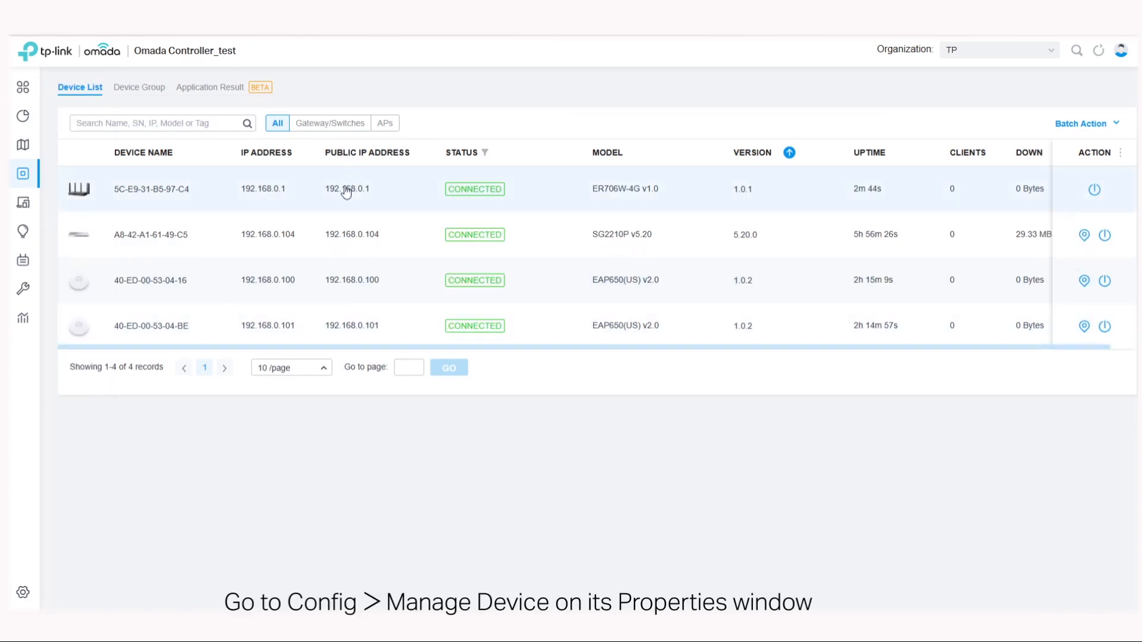
pyautogui.click(347, 190)
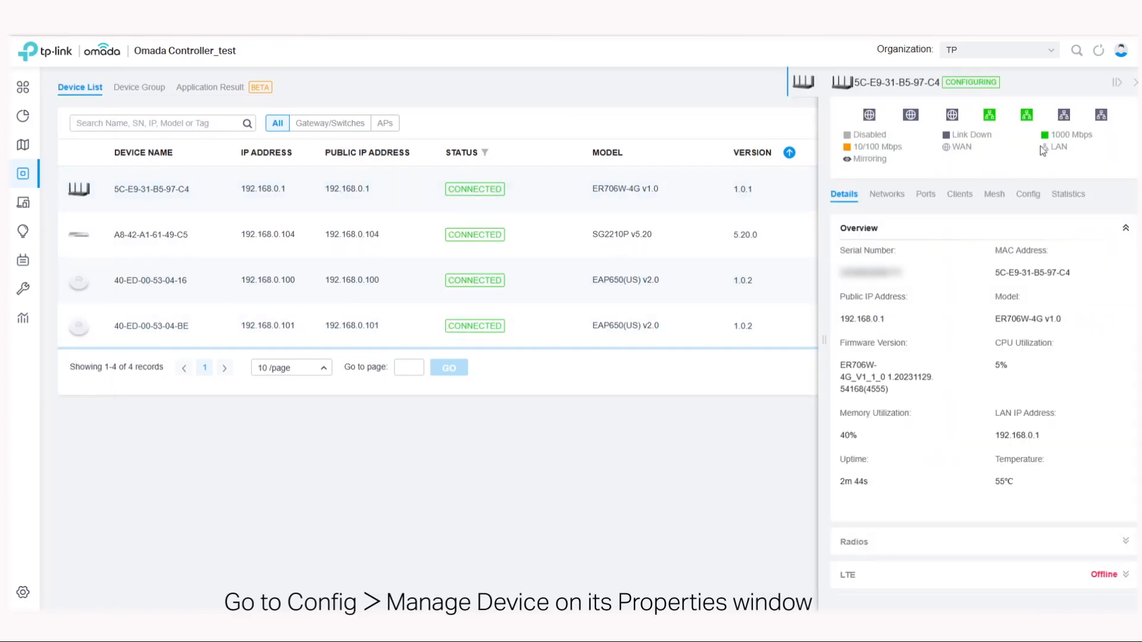
# Step: Move the ER706W-4G gateway from the TP site to the Subsidiary site, and switch to the destination site
pyautogui.click(1027, 197)
pyautogui.scroll(-3, 1062, 353)
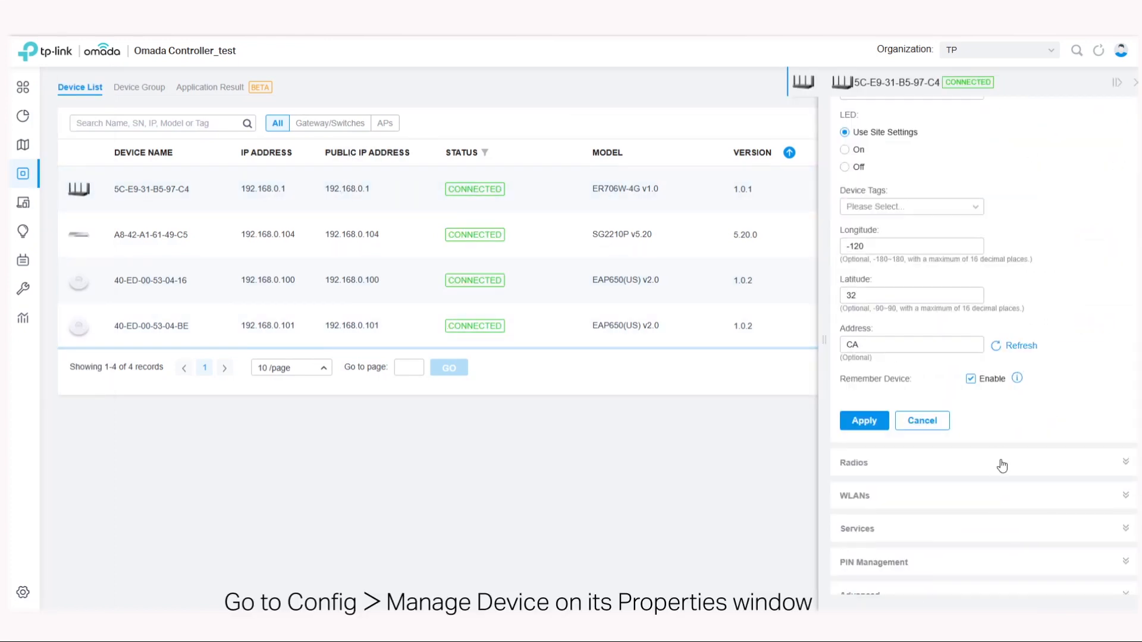
pyautogui.scroll(-2, 902, 588)
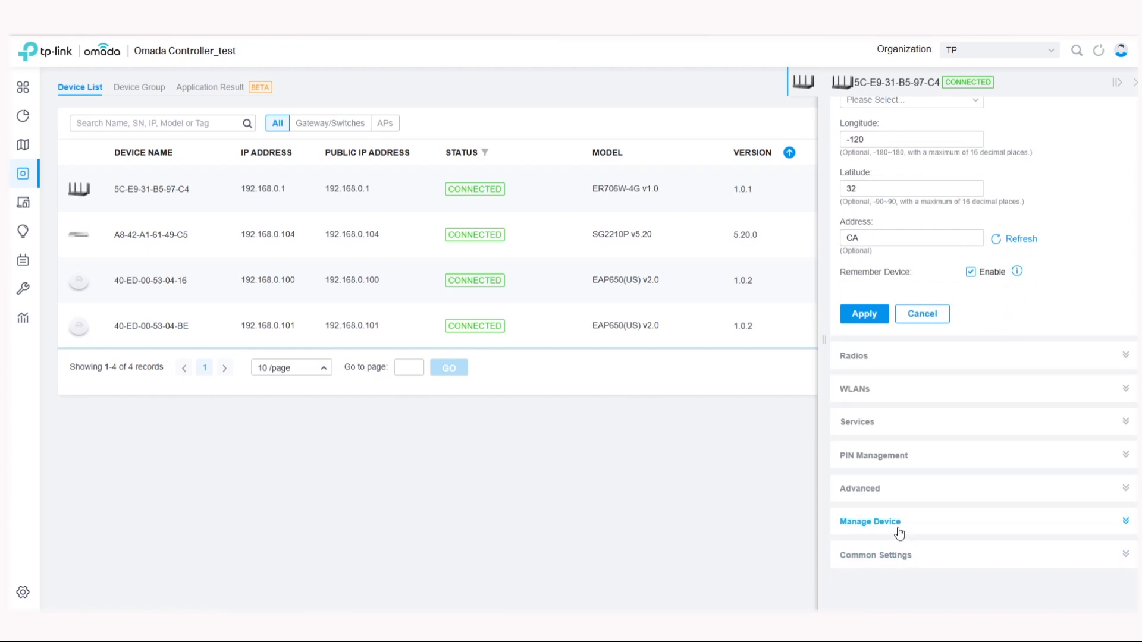
pyautogui.click(899, 534)
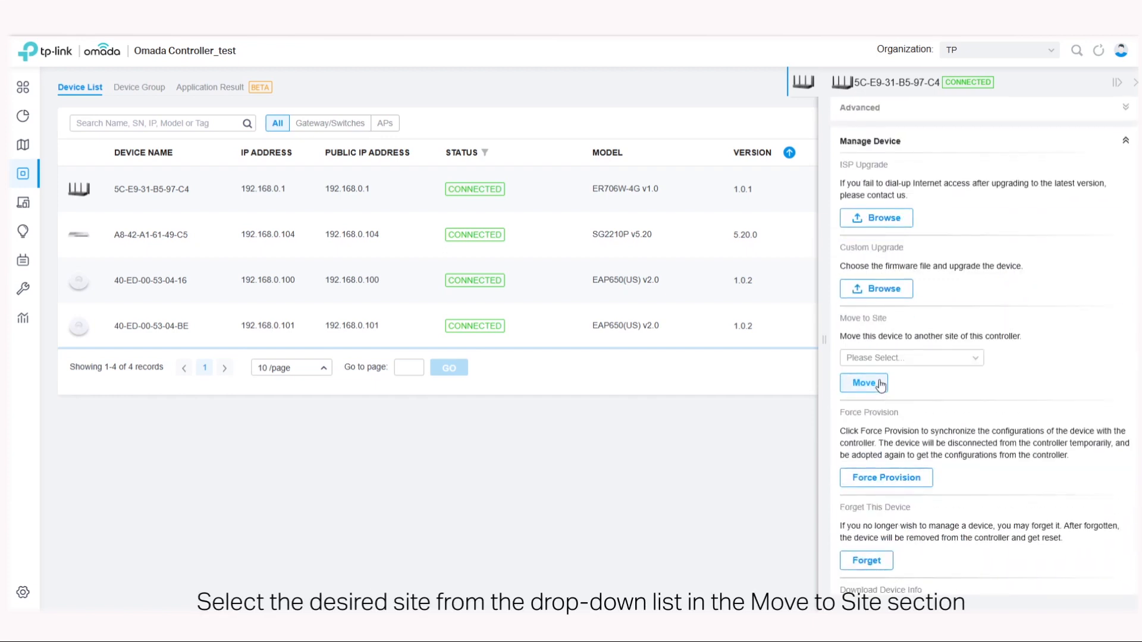
pyautogui.click(887, 359)
pyautogui.click(870, 426)
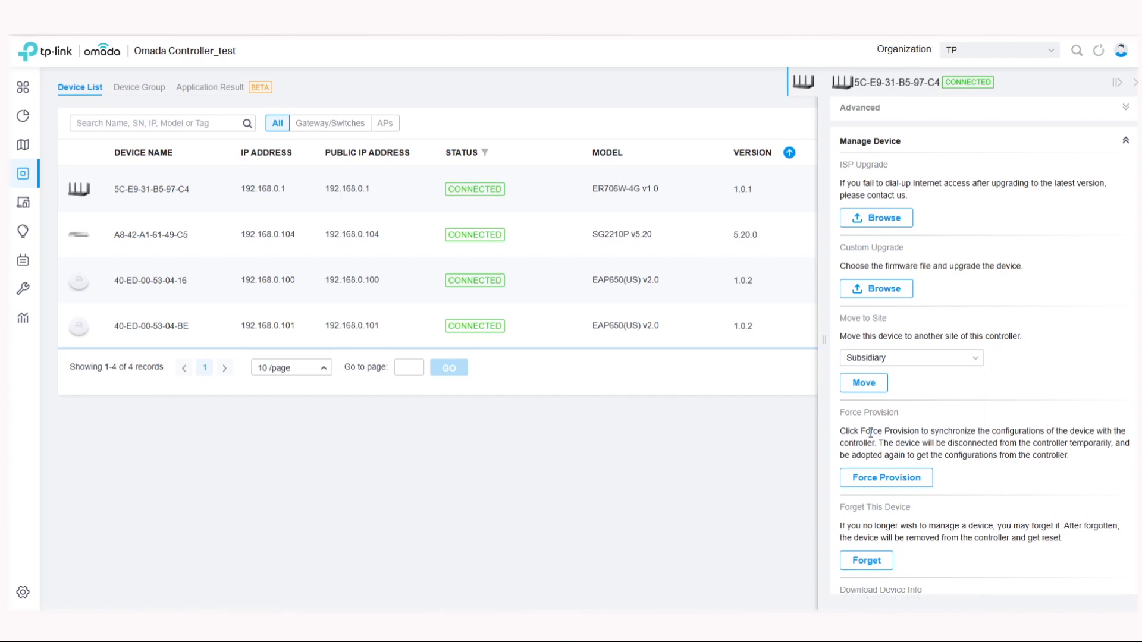
pyautogui.click(864, 383)
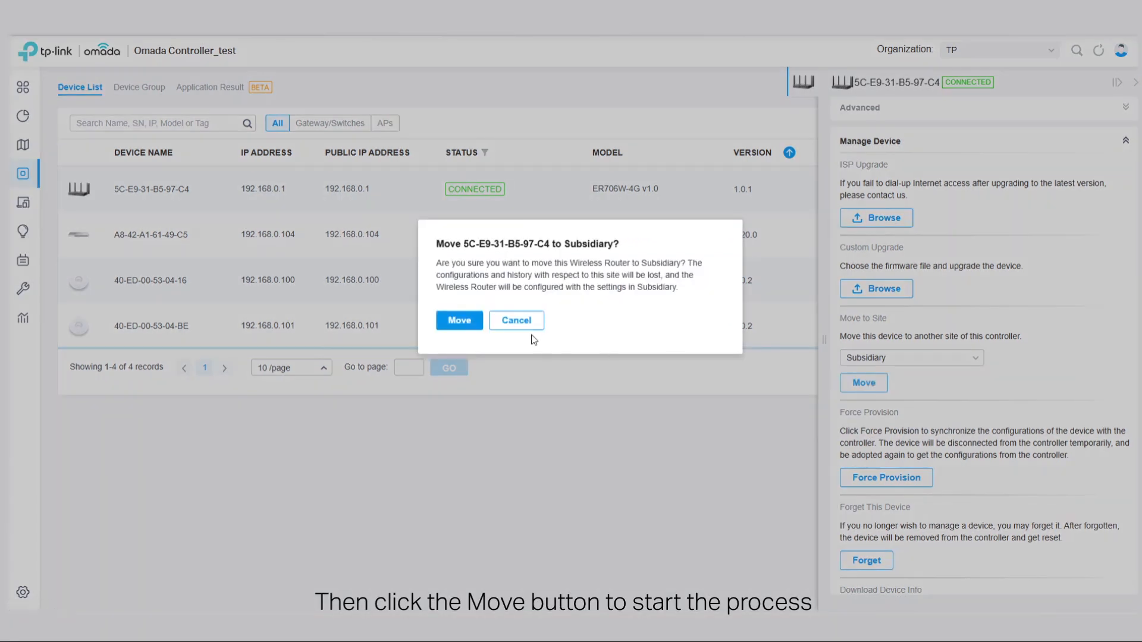
pyautogui.click(459, 321)
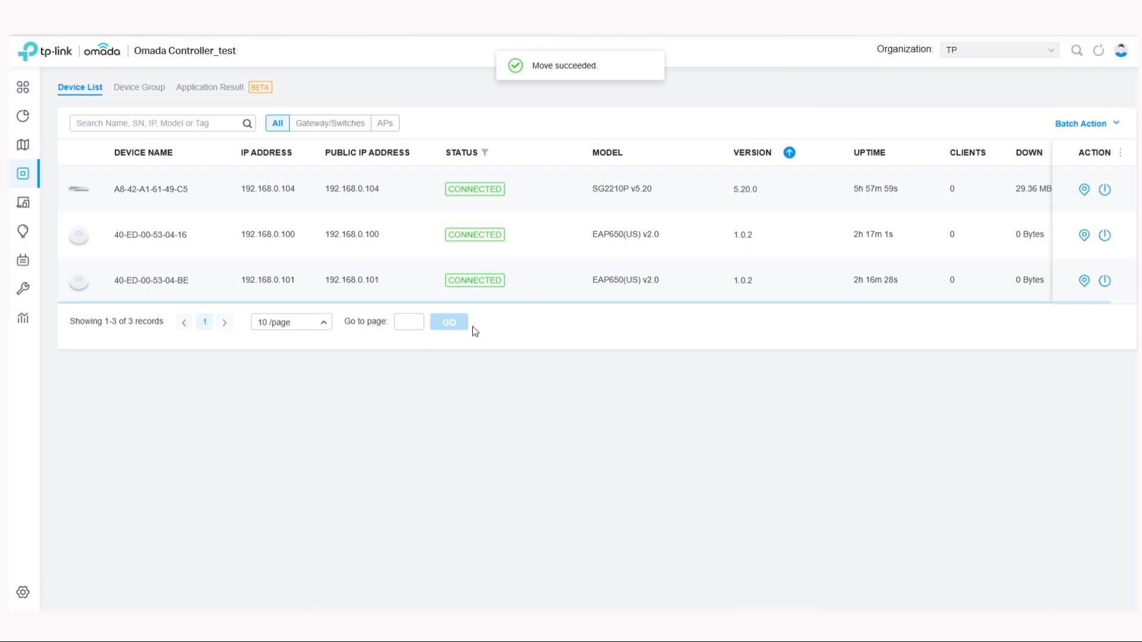
pyautogui.click(1005, 51)
pyautogui.click(968, 123)
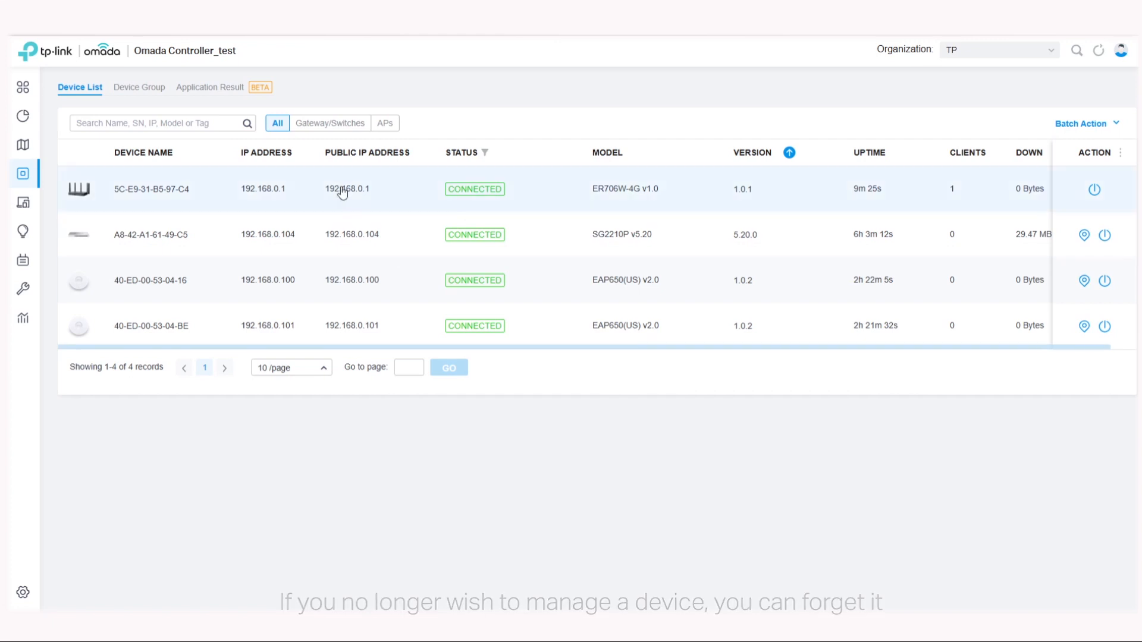
# Step: Forget the ER706W-4G gateway from its device management settings so it is removed from the controller and reset
pyautogui.click(536, 194)
pyautogui.click(1028, 194)
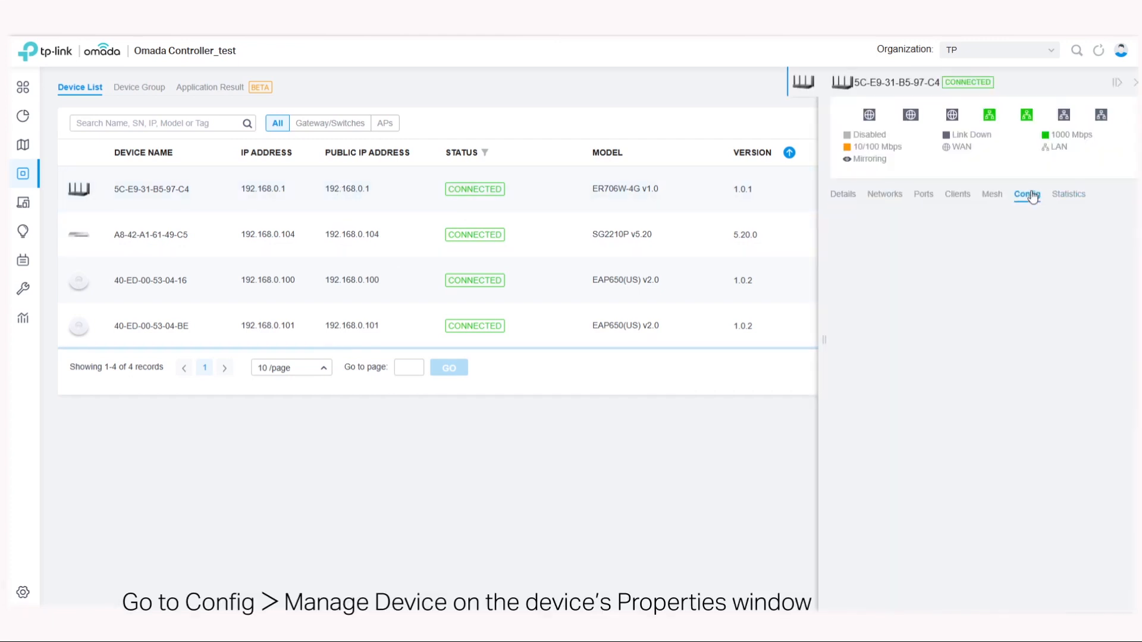
pyautogui.scroll(-5, 979, 416)
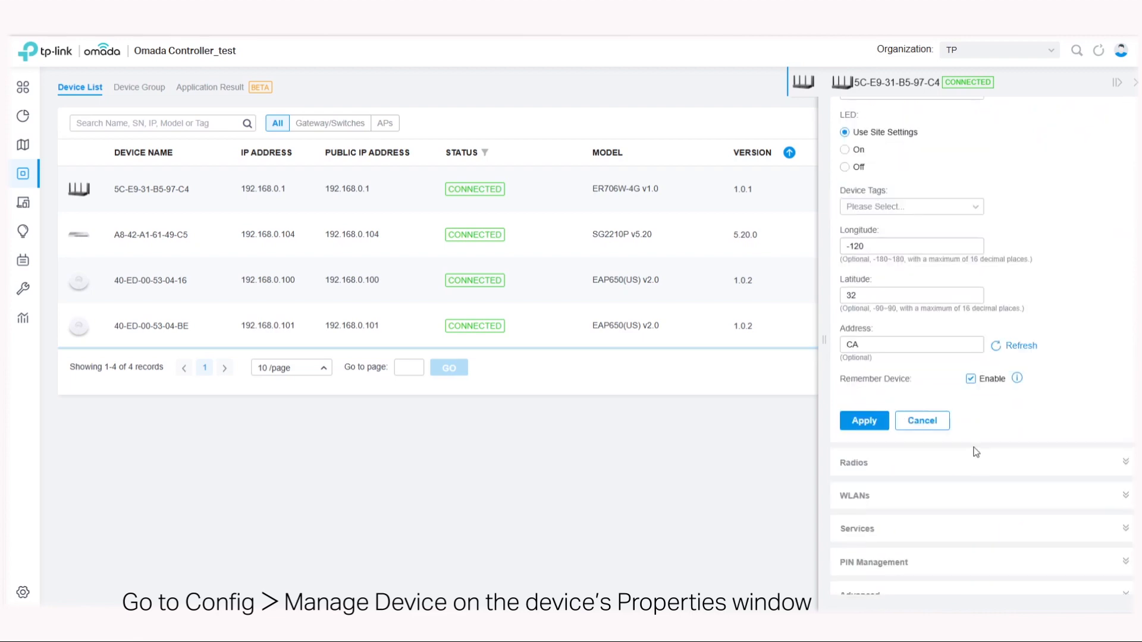
pyautogui.click(922, 523)
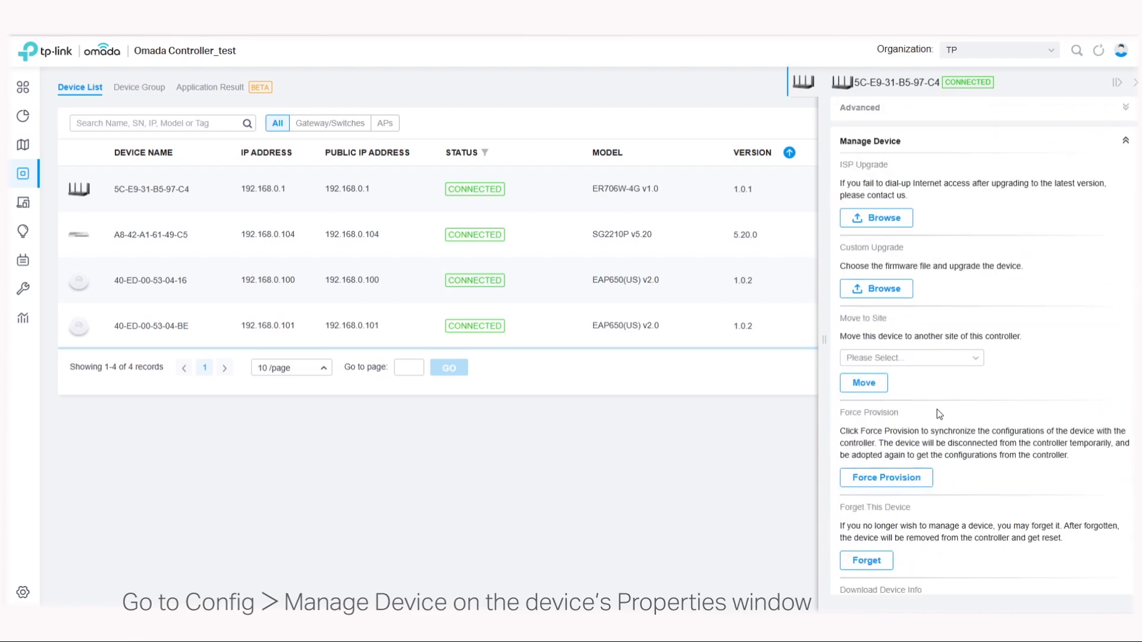
pyautogui.scroll(-2, 936, 409)
pyautogui.click(865, 441)
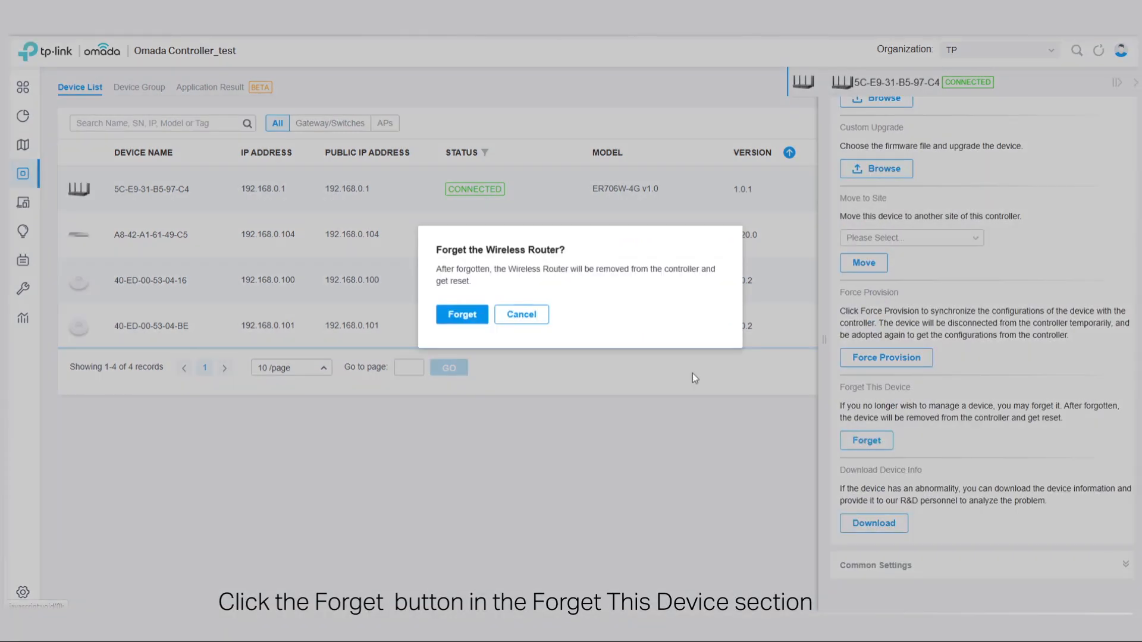
pyautogui.click(462, 315)
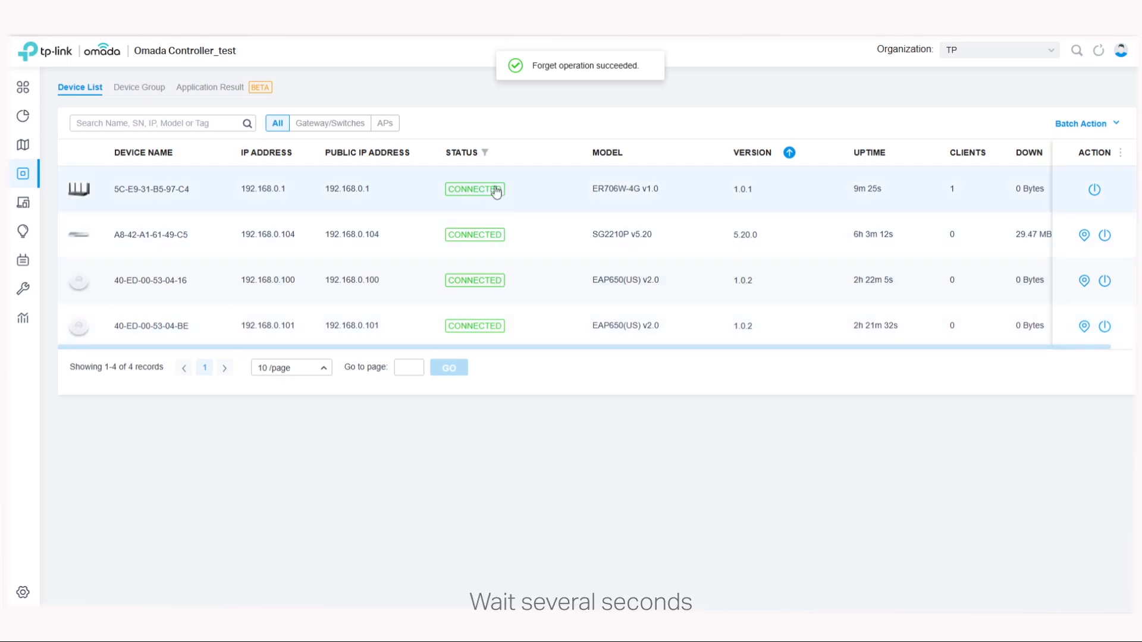
# Step: Forget the SG2210P switch from its device management settings so it is removed from the controller and reset
pyautogui.click(546, 243)
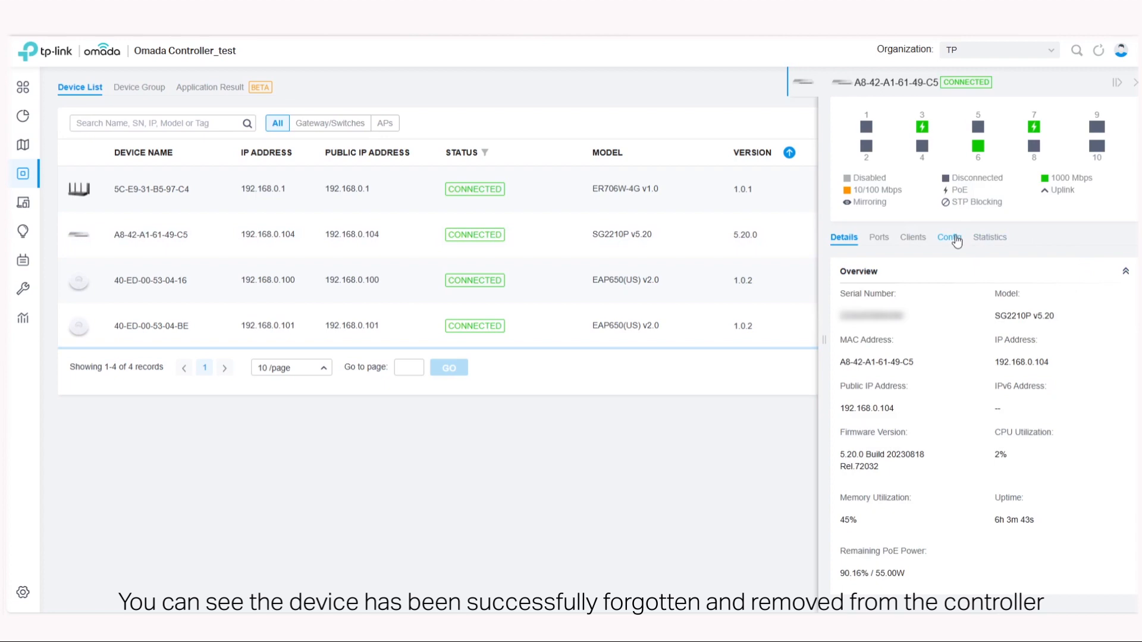
pyautogui.click(955, 238)
pyautogui.scroll(-5, 1008, 393)
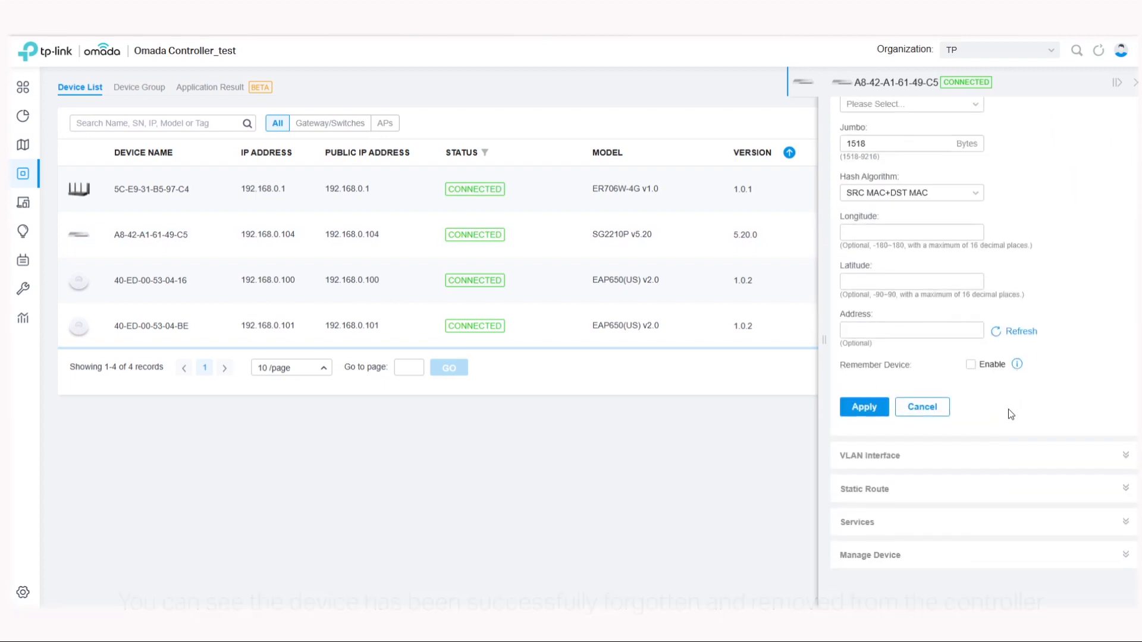
pyautogui.click(897, 556)
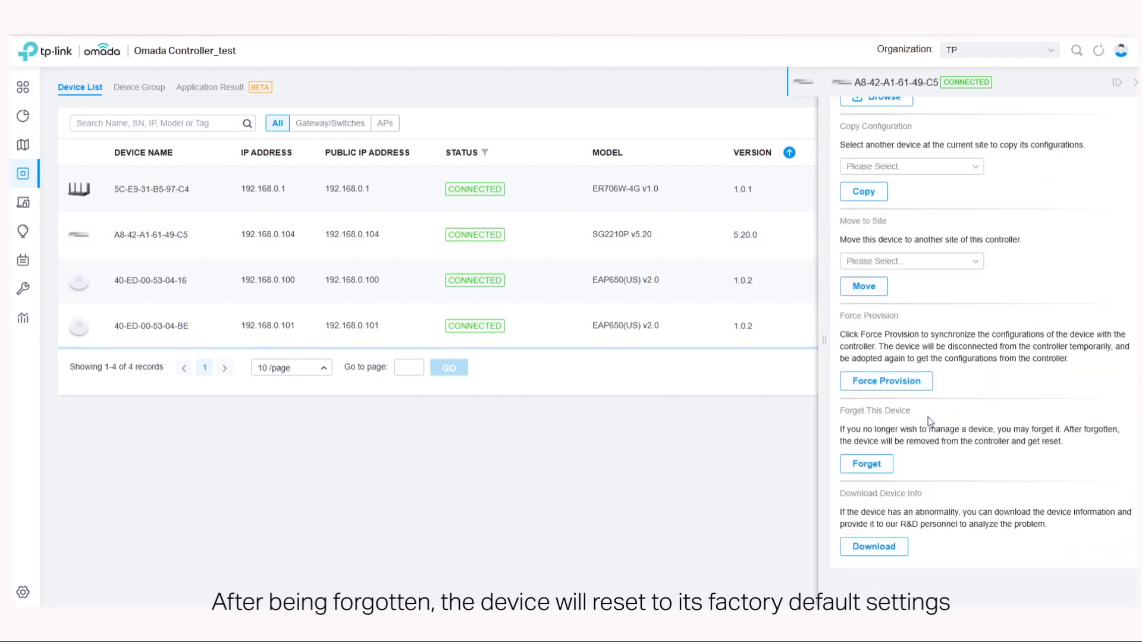
pyautogui.click(868, 465)
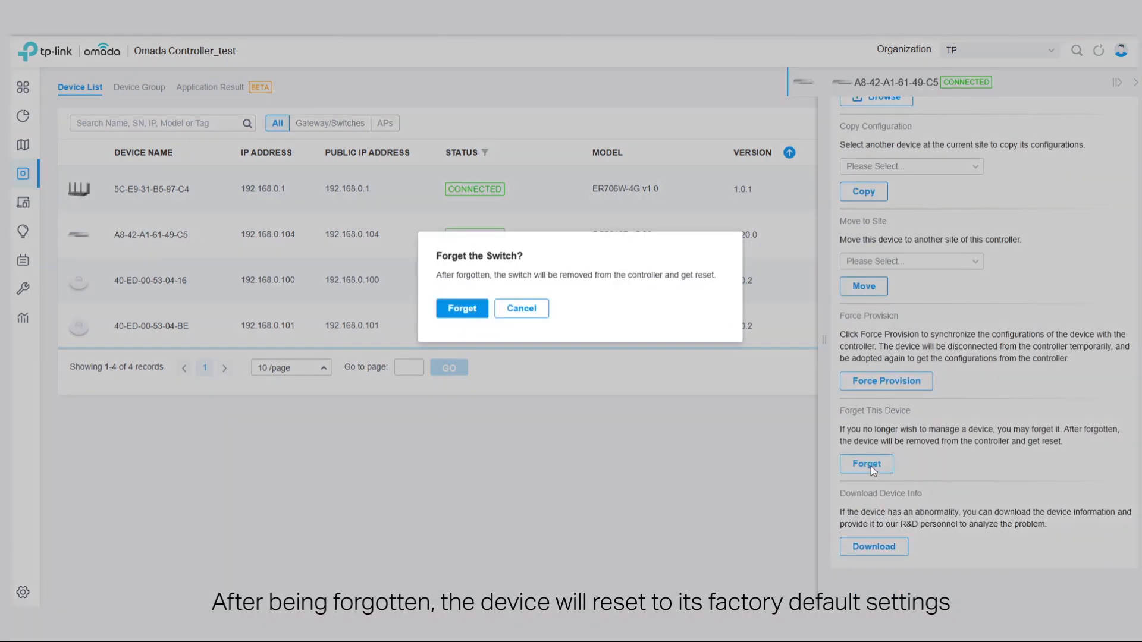
pyautogui.click(479, 310)
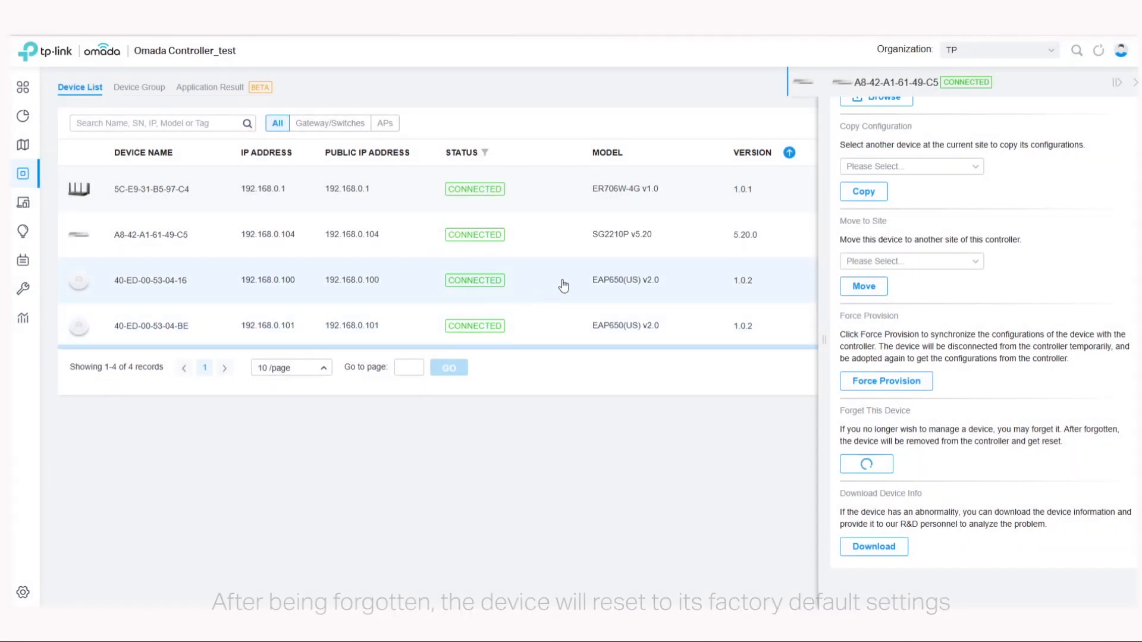